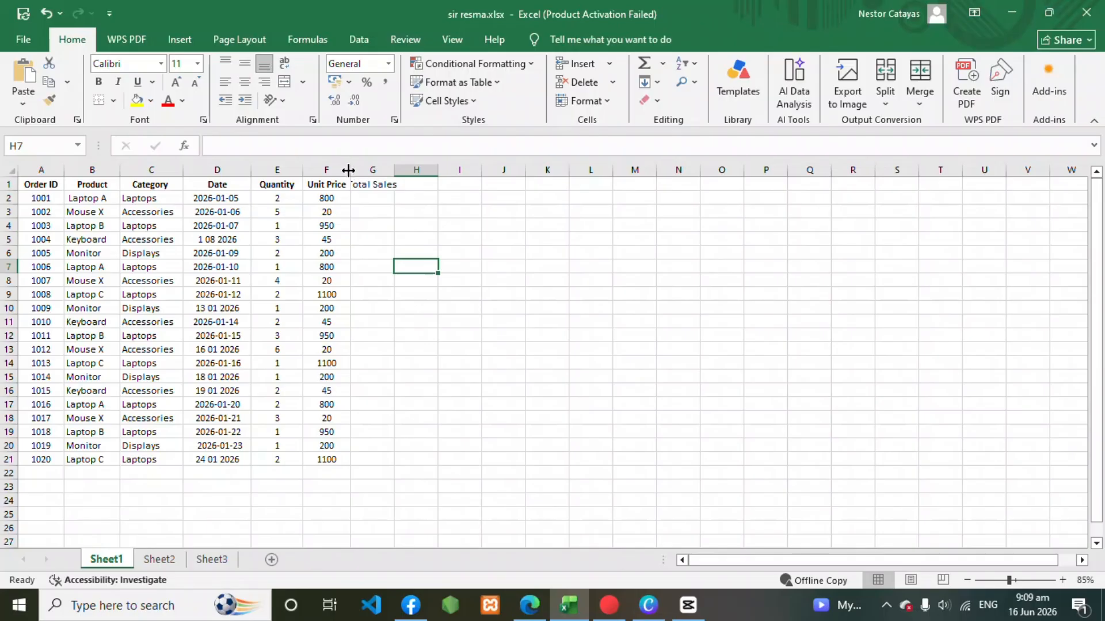
Widen the Total Sales column and make its header in G1 bold.
{"action": "left_click_drag", "start_coordinate": [348, 170], "coordinate": [417, 173]}
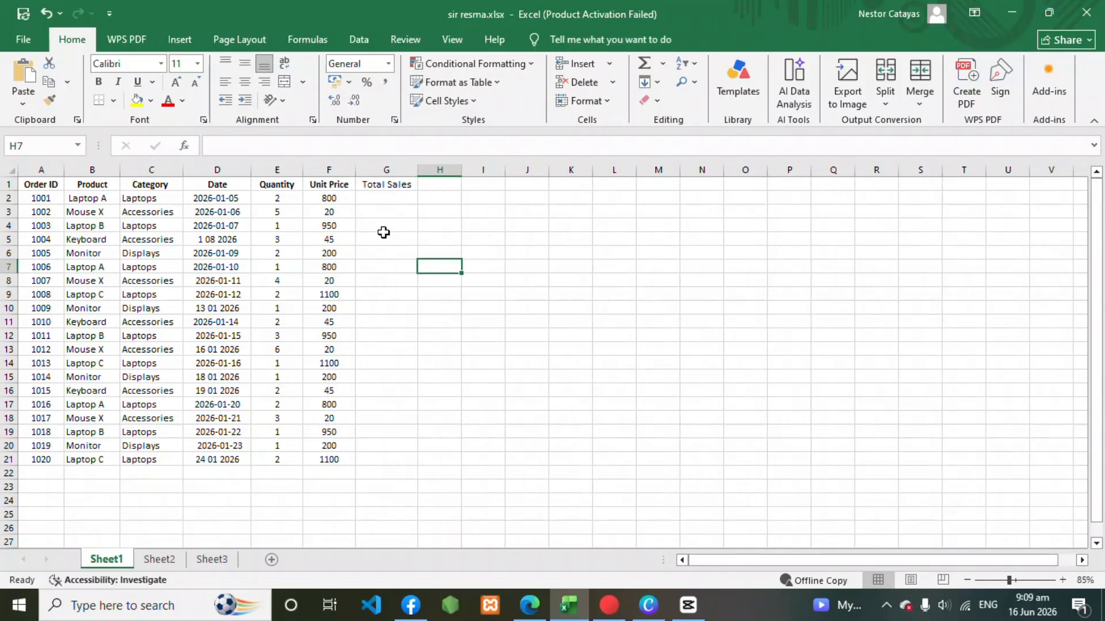
{"action": "double_click", "coordinate": [385, 185]}
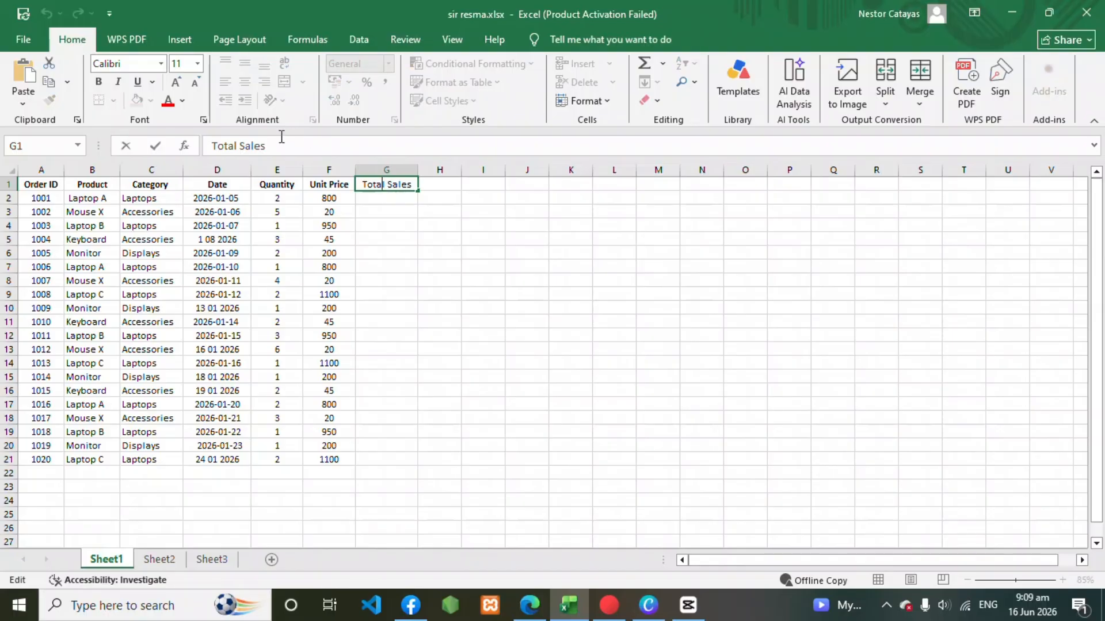
{"action": "left_click_drag", "start_coordinate": [363, 183], "coordinate": [406, 183]}
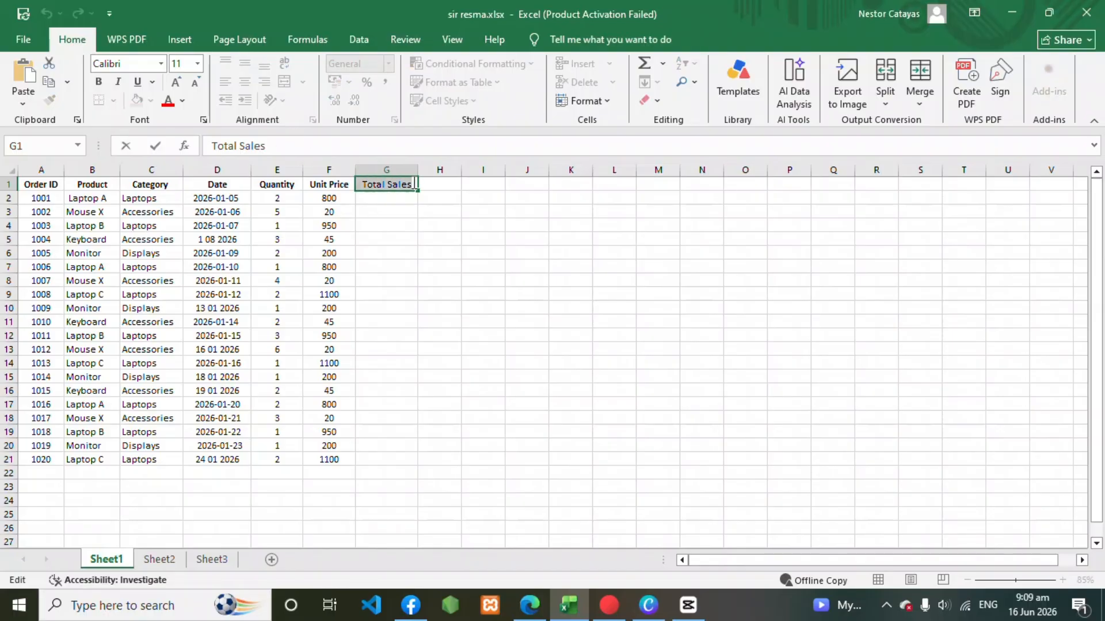
{"action": "left_click", "coordinate": [98, 81]}
{"action": "left_click", "coordinate": [390, 342]}
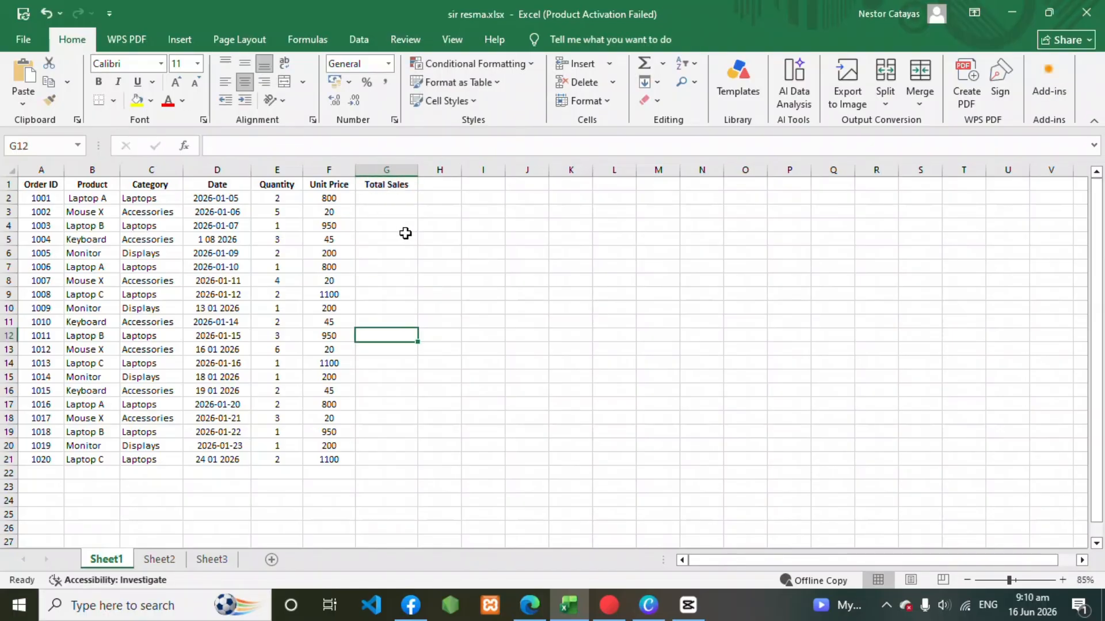
Calculate Total Sales in G2 with the formula =E2*F2 and fill it down to G21.
{"action": "left_click", "coordinate": [394, 201]}
{"action": "double_click", "coordinate": [395, 201]}
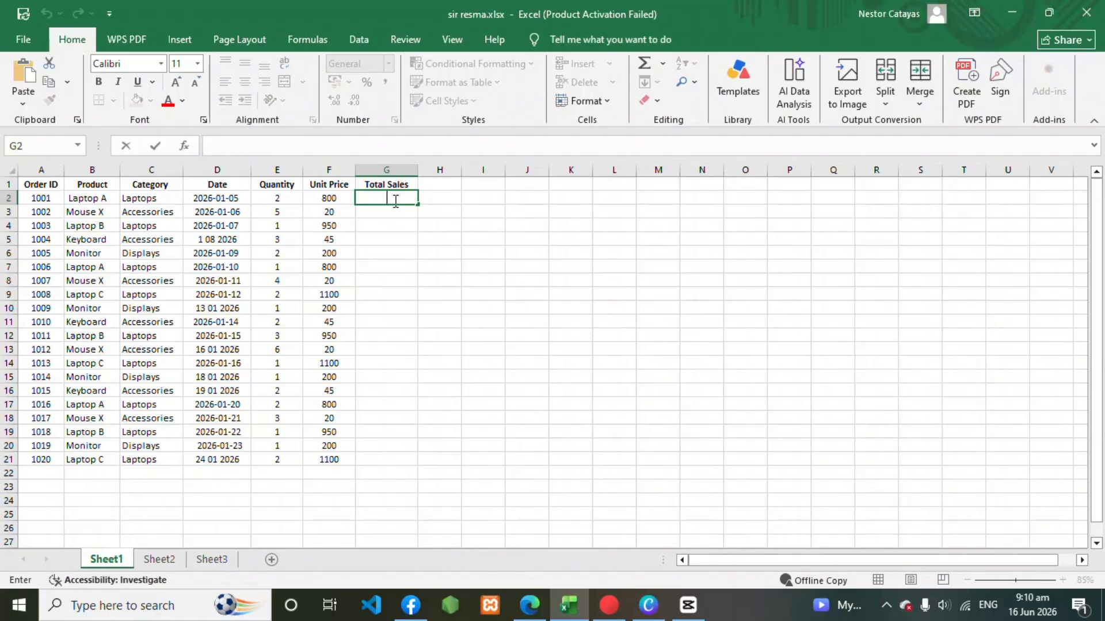
{"action": "type", "text": "=E2*F2"}
{"action": "left_click", "coordinate": [454, 363]}
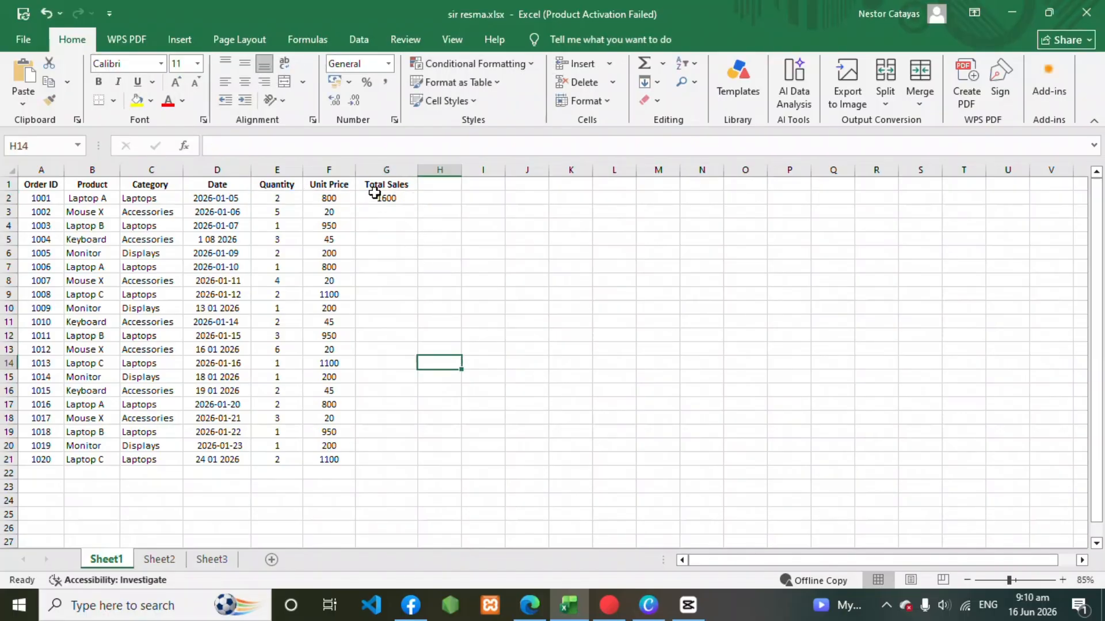
{"action": "left_click", "coordinate": [408, 199]}
{"action": "left_click_drag", "start_coordinate": [418, 205], "coordinate": [409, 460]}
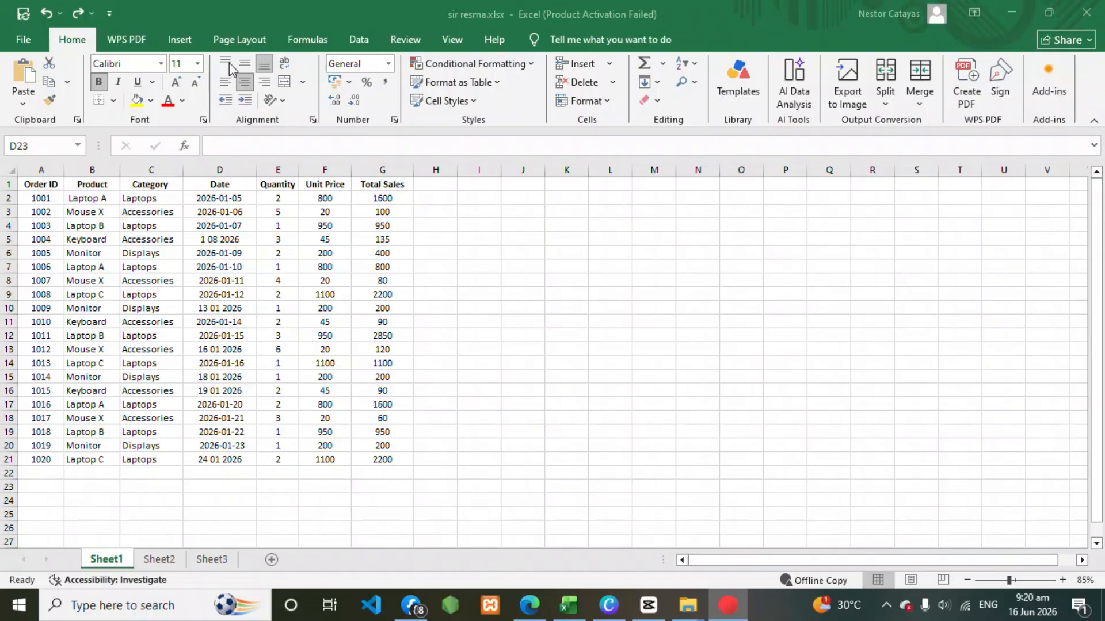
Enter the label "Total Item Sold" in cell D23, below the Date column.
{"action": "left_click", "coordinate": [230, 482]}
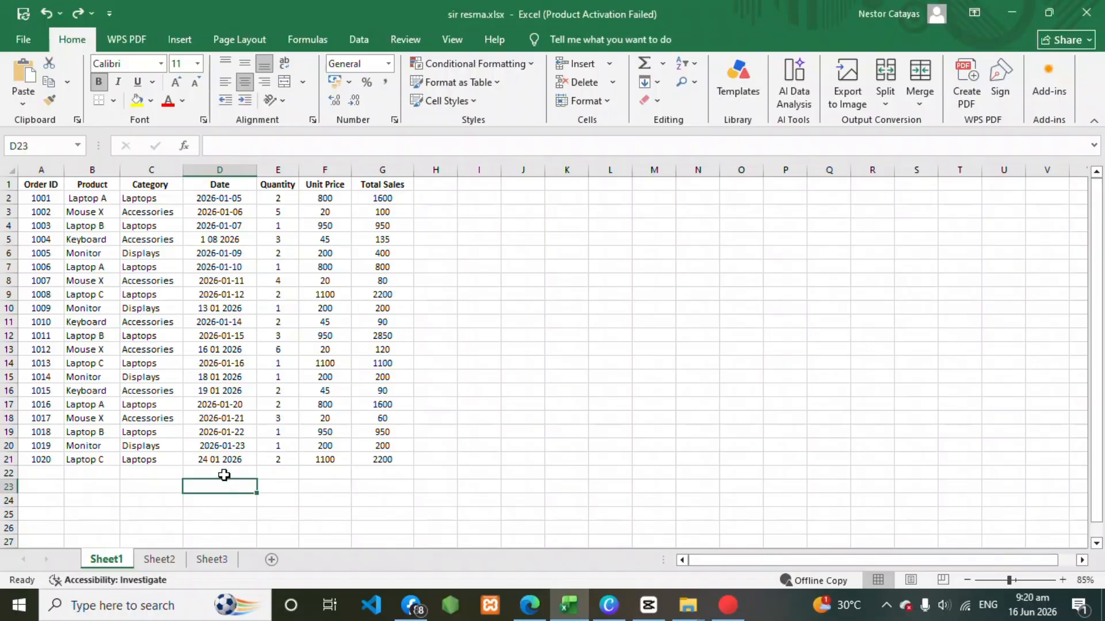
{"action": "double_click", "coordinate": [224, 474]}
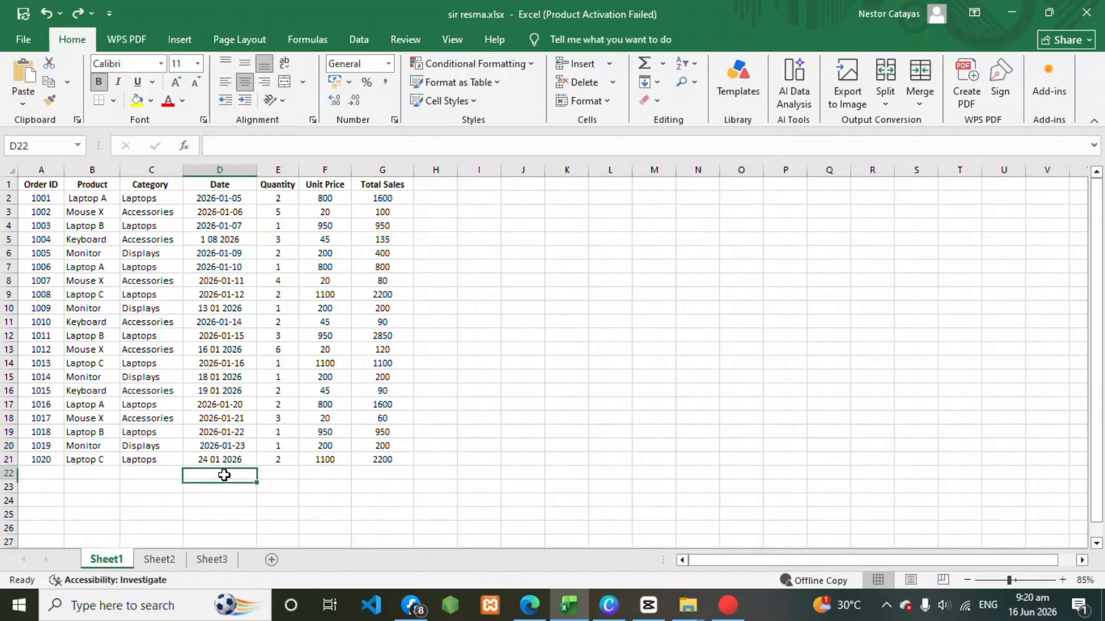
{"action": "left_click", "coordinate": [226, 488]}
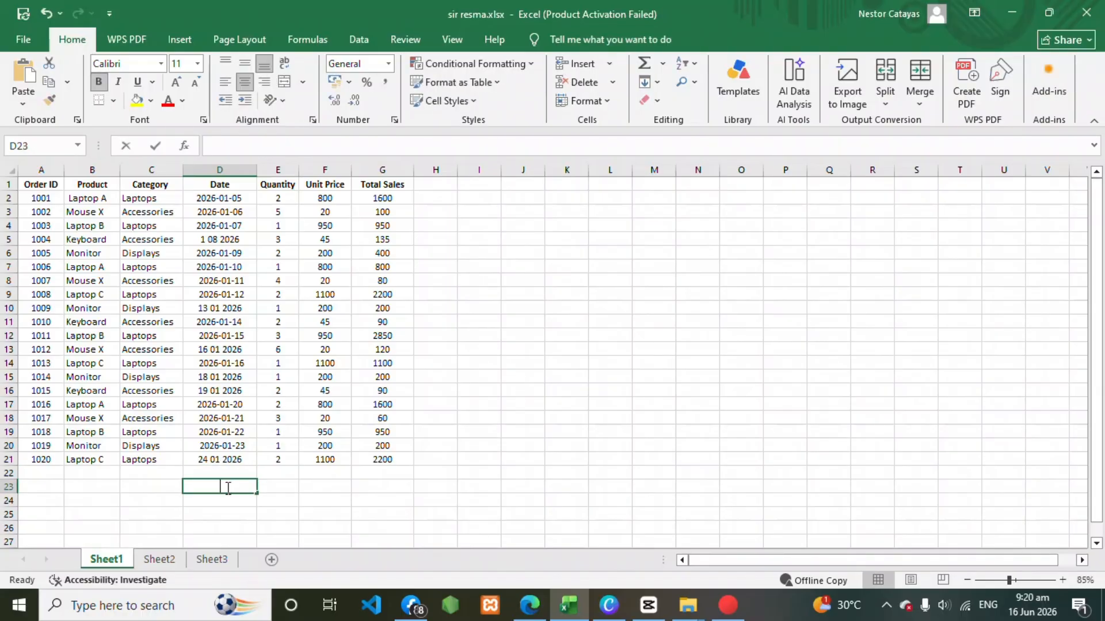
{"action": "double_click", "coordinate": [227, 488]}
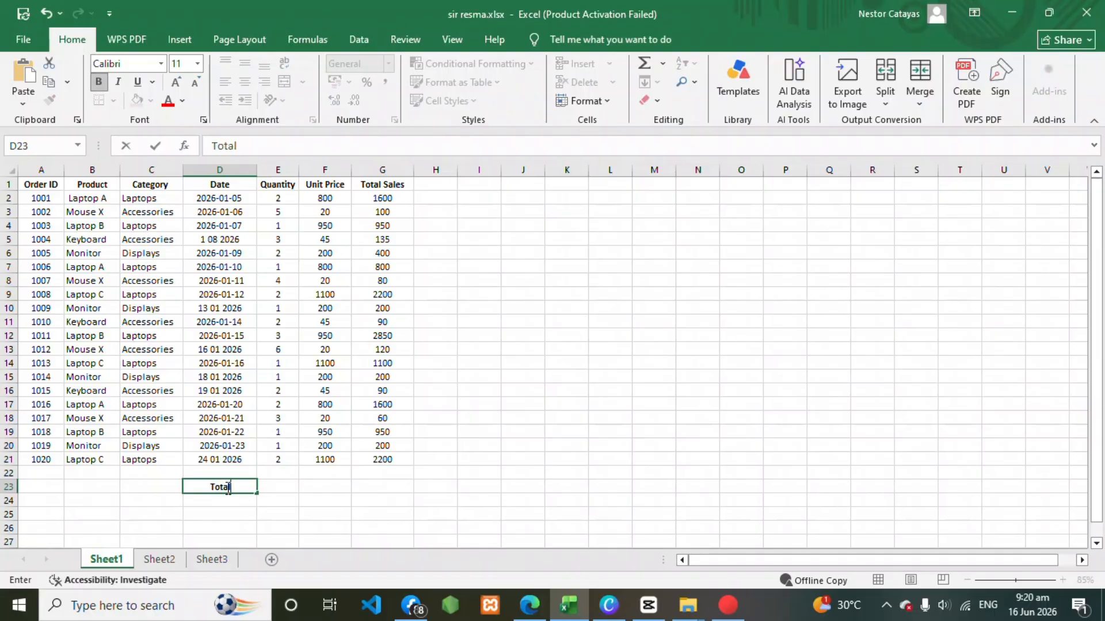
{"action": "type", "text": "Total Item Sol"}
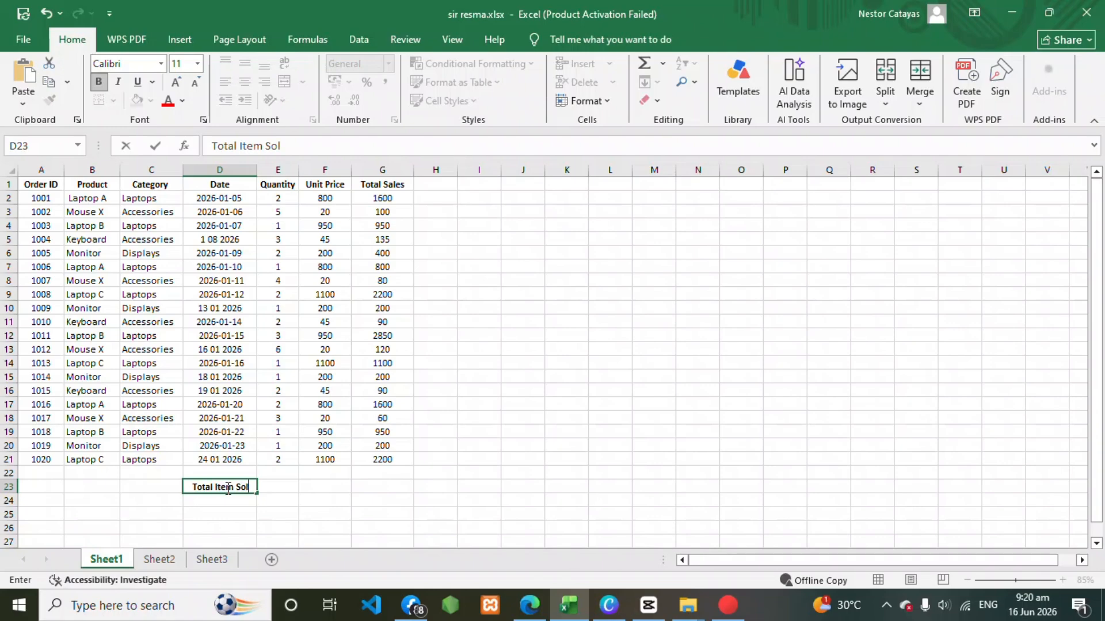
{"action": "type", "text": "d"}
Sum the Quantity column in cell E23 with the formula =SUM(E2:E21).
{"action": "left_click", "coordinate": [273, 492]}
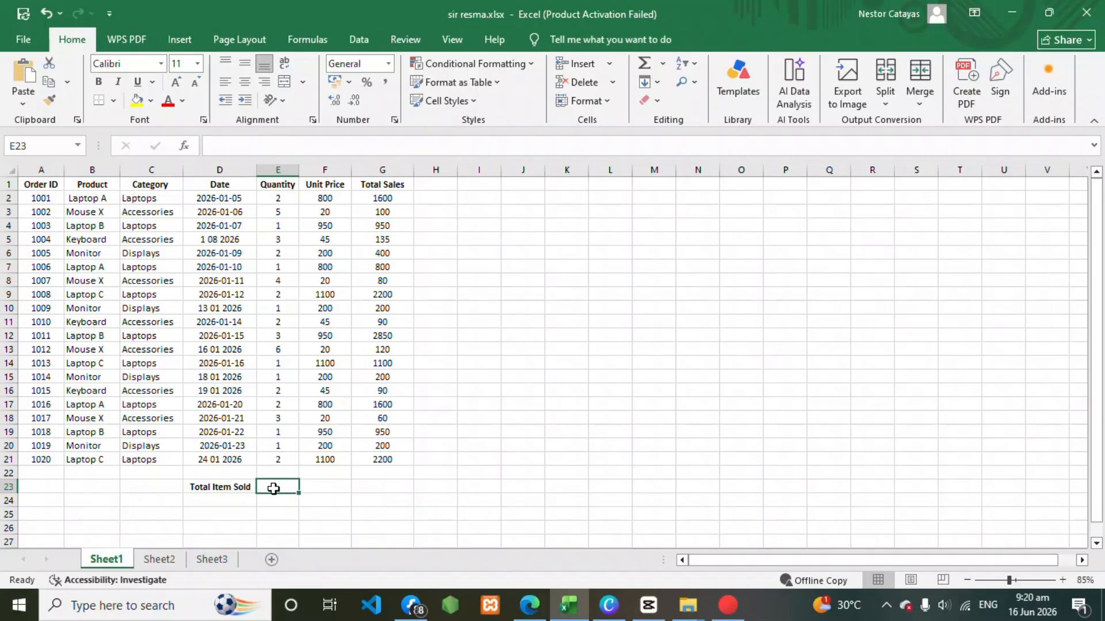
{"action": "type", "text": "=SUM(E2:E21)"}
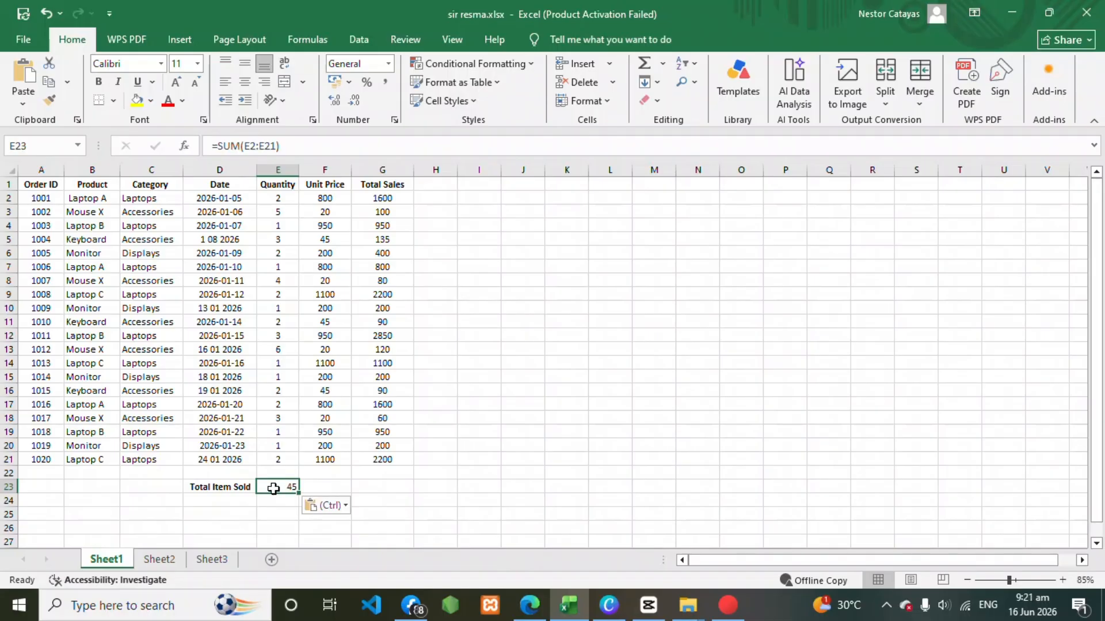
{"action": "double_click", "coordinate": [273, 488]}
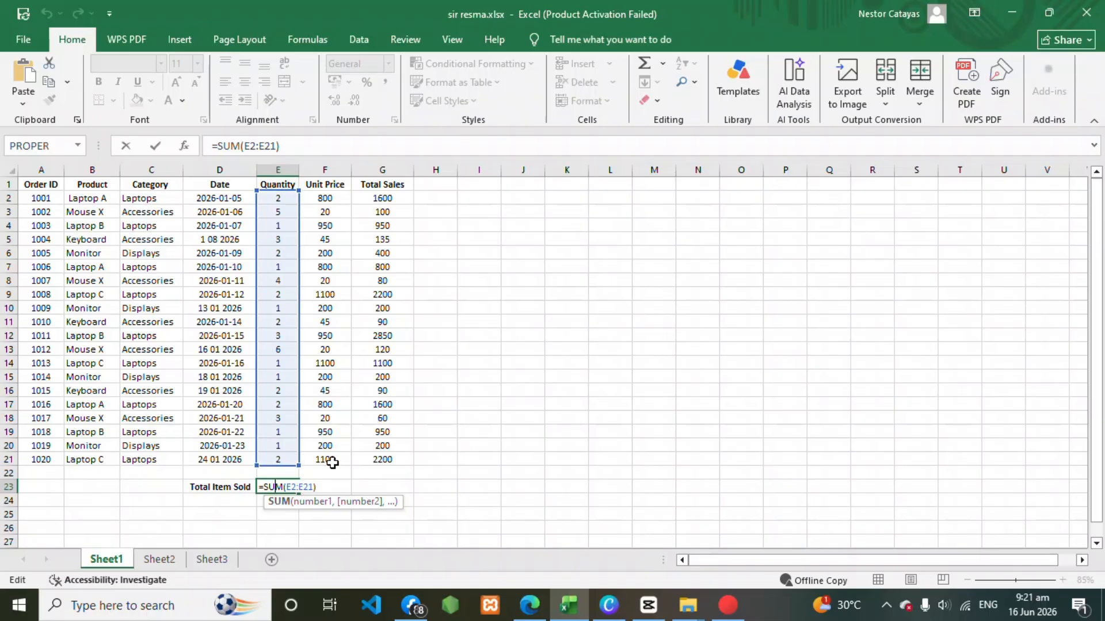
{"action": "key", "text": "Return"}
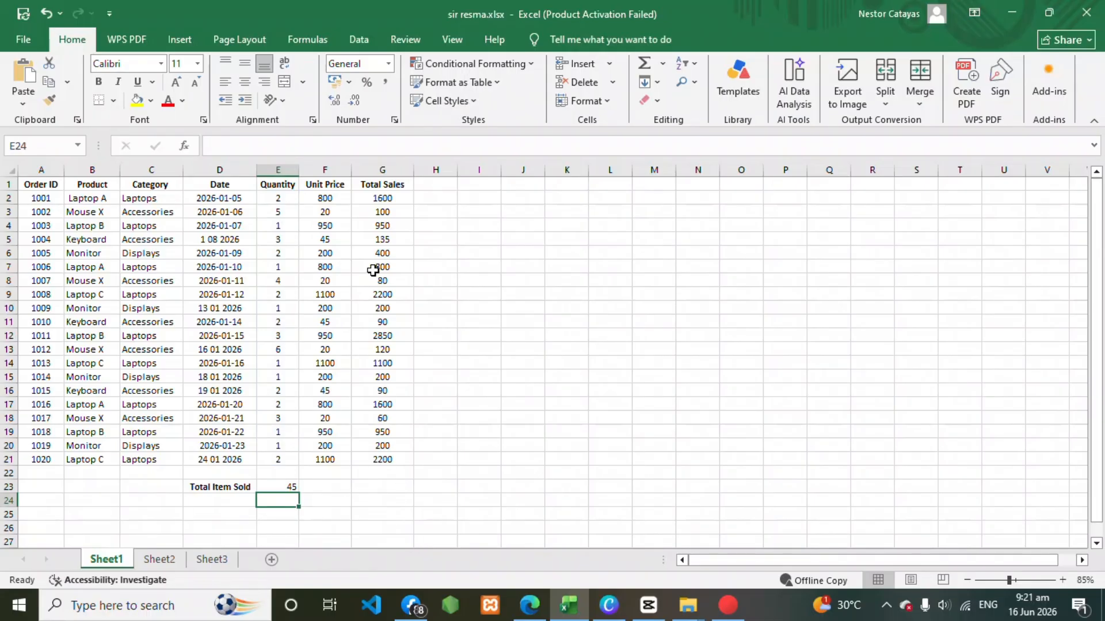
Enter the label "Avg Order Value" in cell F23 and widen column F to fit it.
{"action": "left_click", "coordinate": [726, 615]}
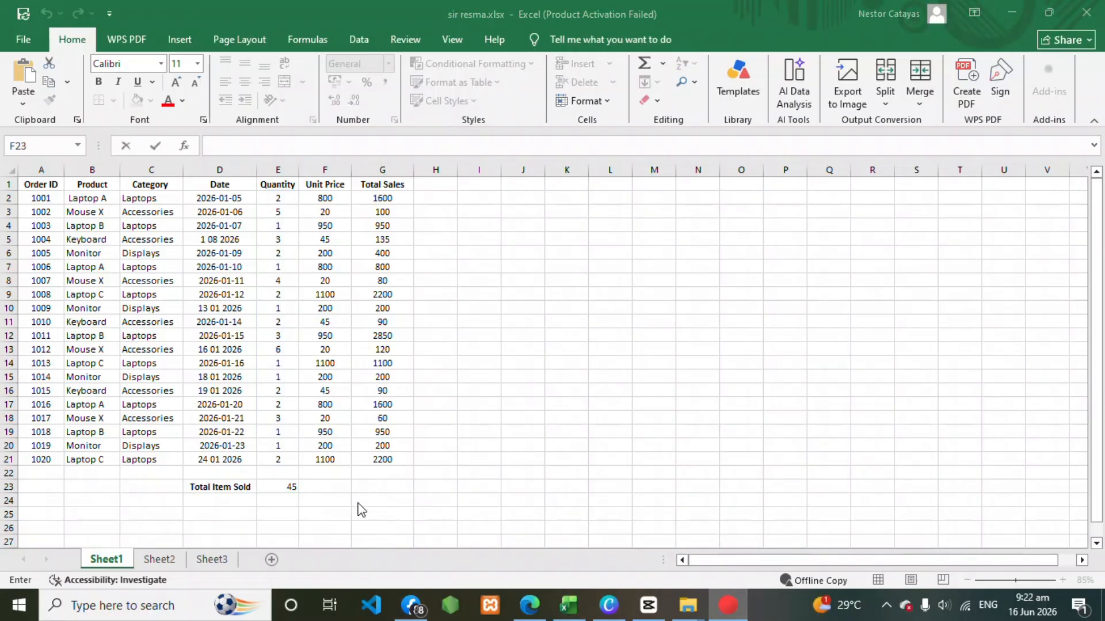
{"action": "left_click", "coordinate": [246, 61]}
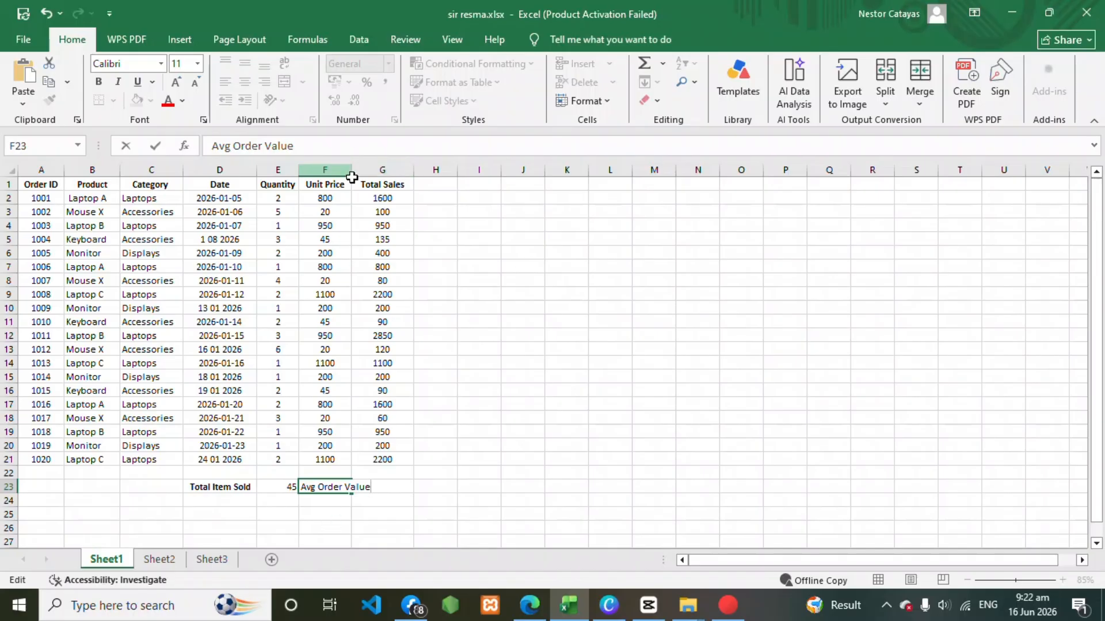
{"action": "left_click_drag", "start_coordinate": [639, 347], "coordinate": [619, 337]}
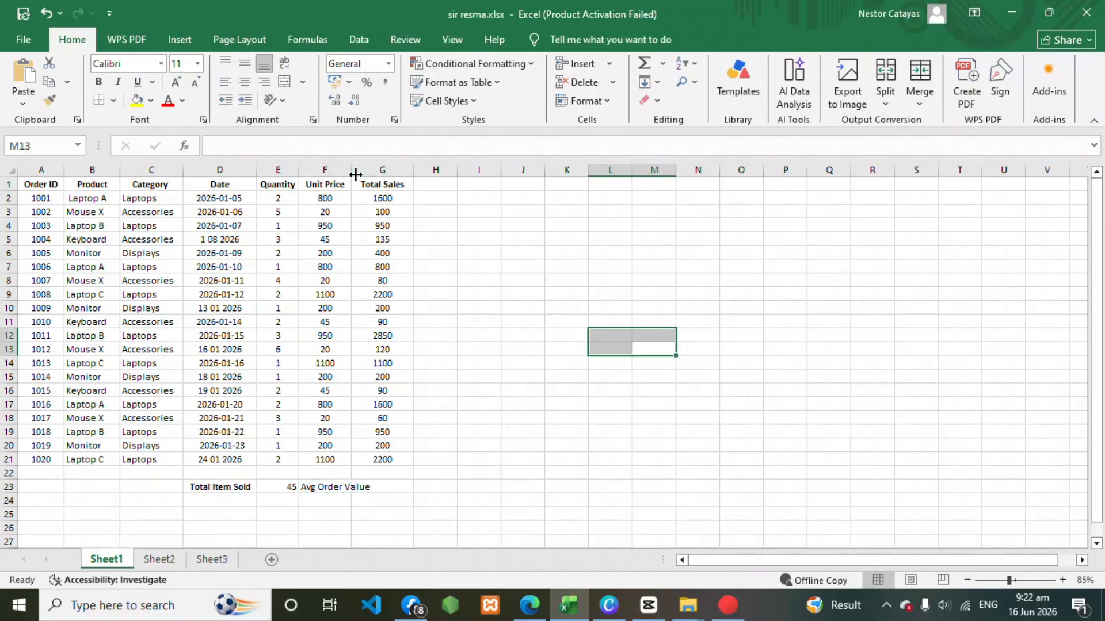
{"action": "left_click_drag", "start_coordinate": [352, 173], "coordinate": [377, 177]}
Average the Total Sales column in cell G23 with the formula =AVERAGE(G2:G21).
{"action": "left_click", "coordinate": [408, 487]}
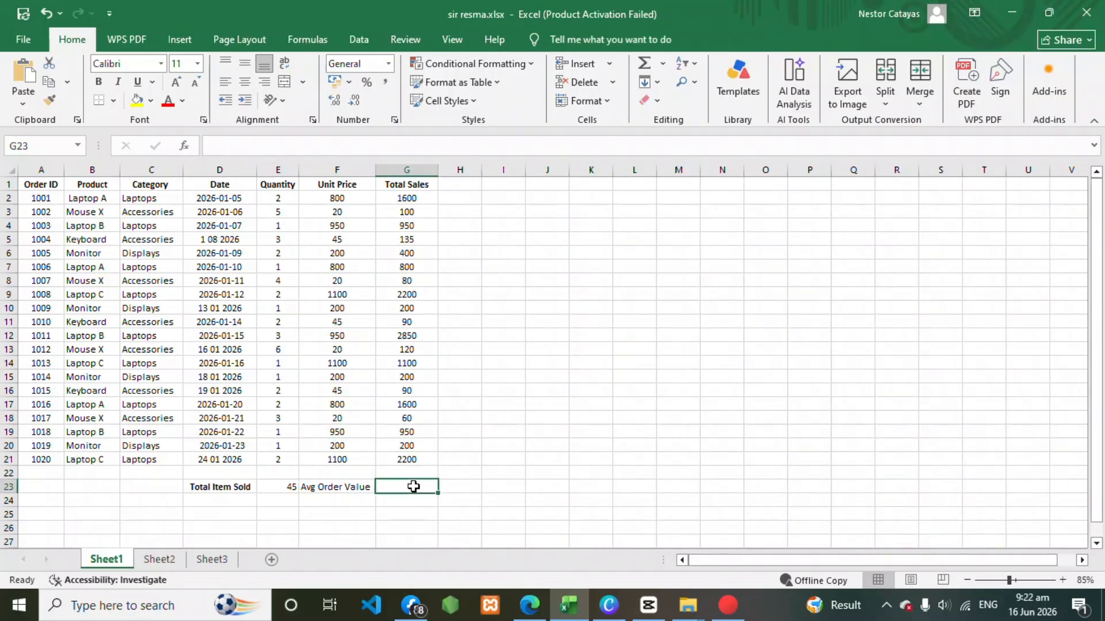
{"action": "type", "text": "=AVERAGE(G2:G21)"}
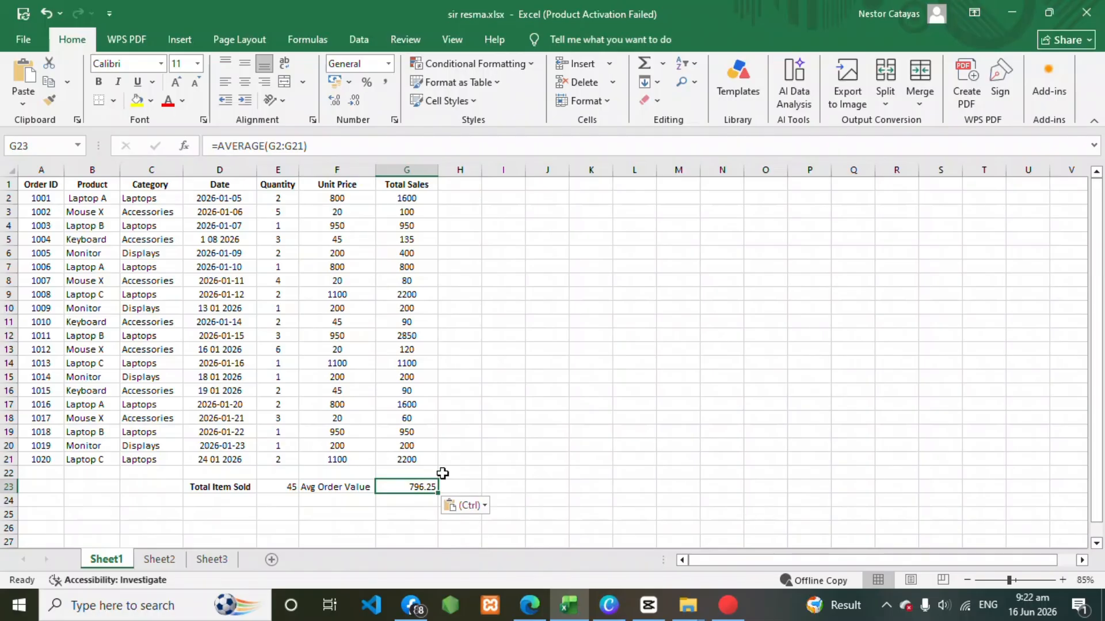
{"action": "double_click", "coordinate": [407, 487]}
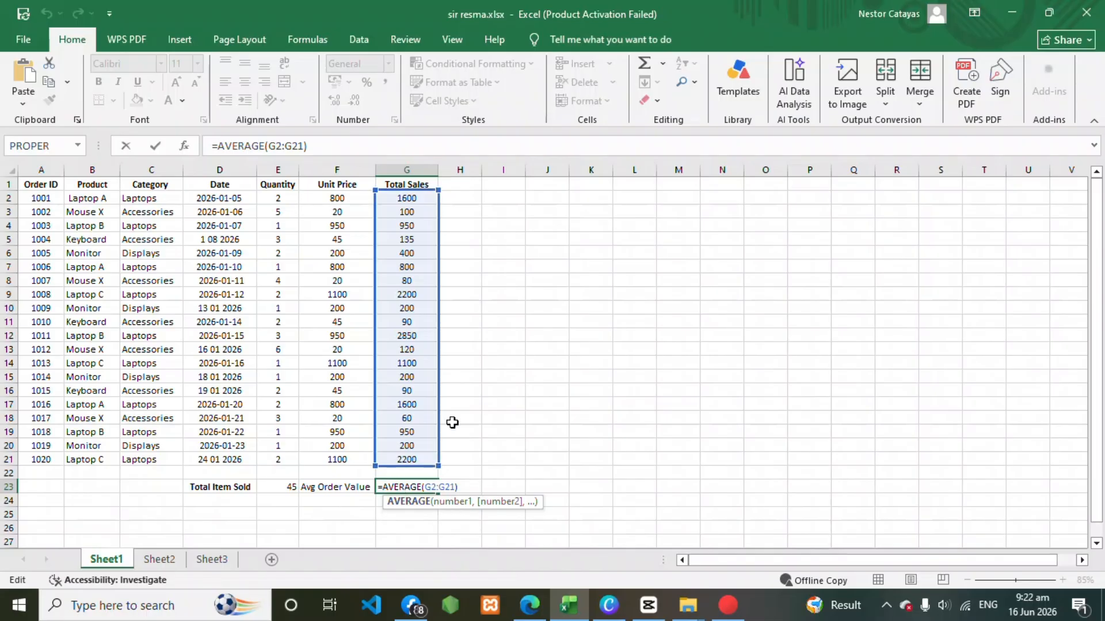
{"action": "key", "text": "Return"}
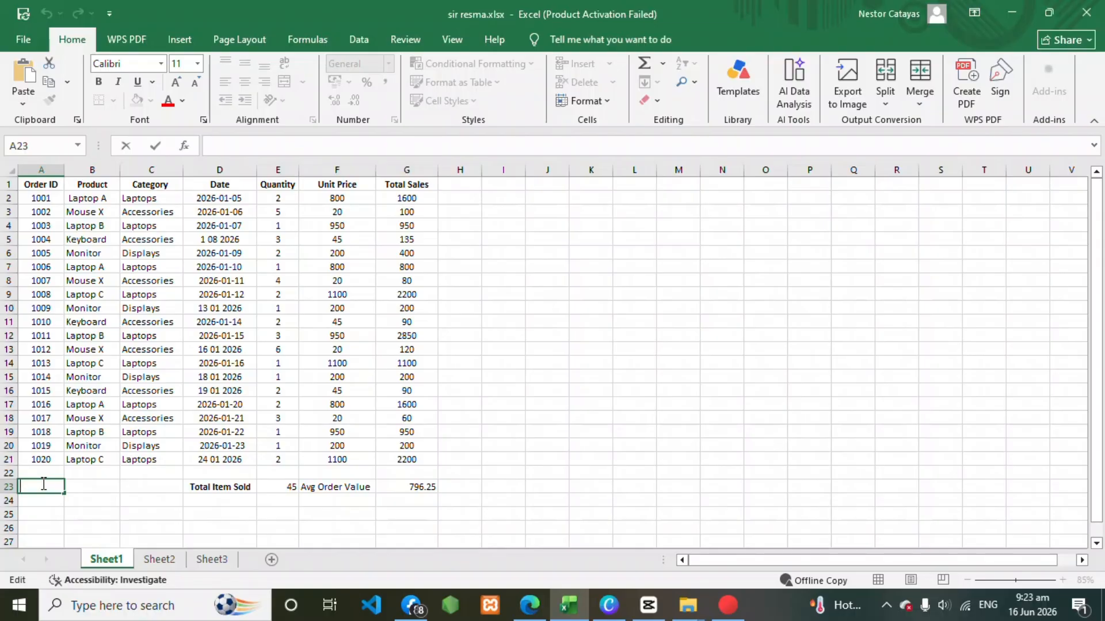
Enter the label "No. of Orders" in cell A23 and widen column A to fit it.
{"action": "type", "text": "No. of Orders"}
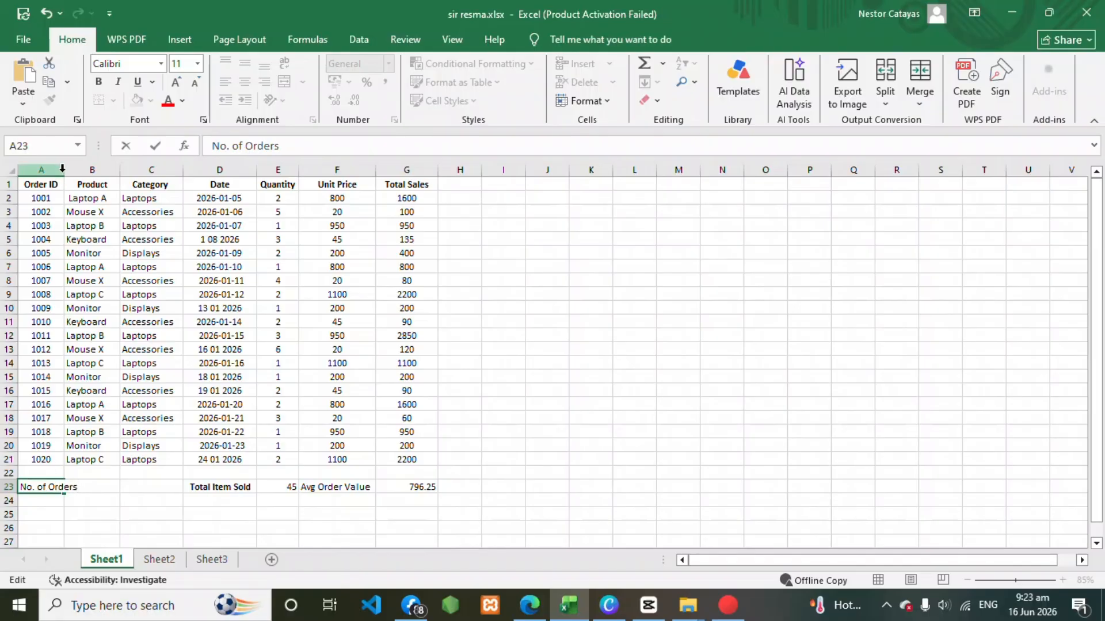
{"action": "left_click", "coordinate": [56, 195]}
{"action": "left_click_drag", "start_coordinate": [61, 173], "coordinate": [84, 183]}
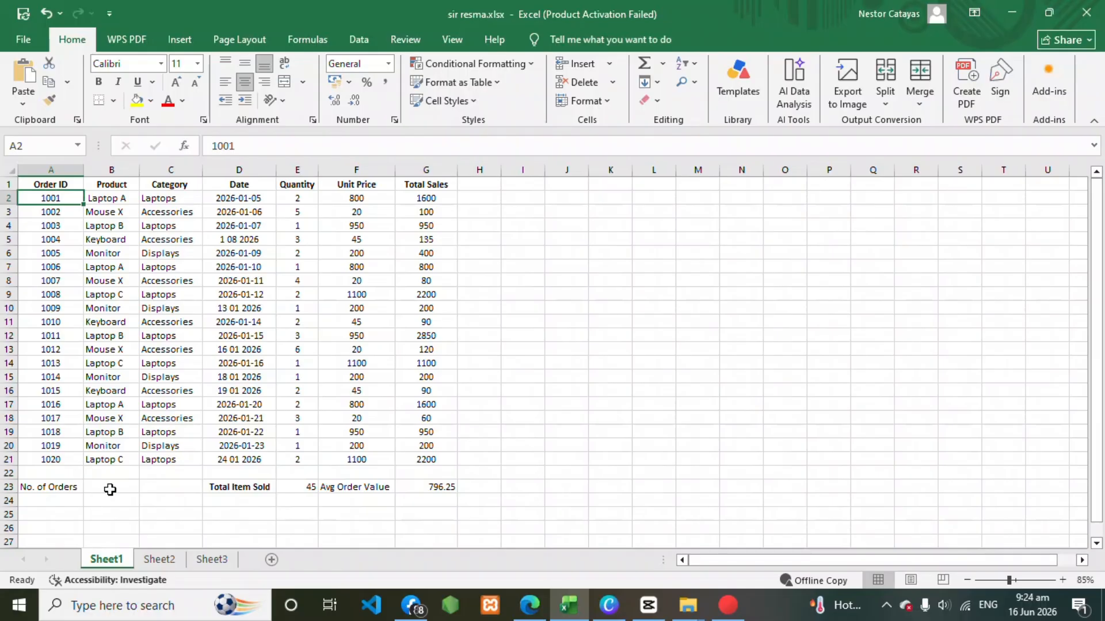
Count the order IDs in cell B23 with the formula =COUNTA(A2:A21).
{"action": "left_click", "coordinate": [111, 489]}
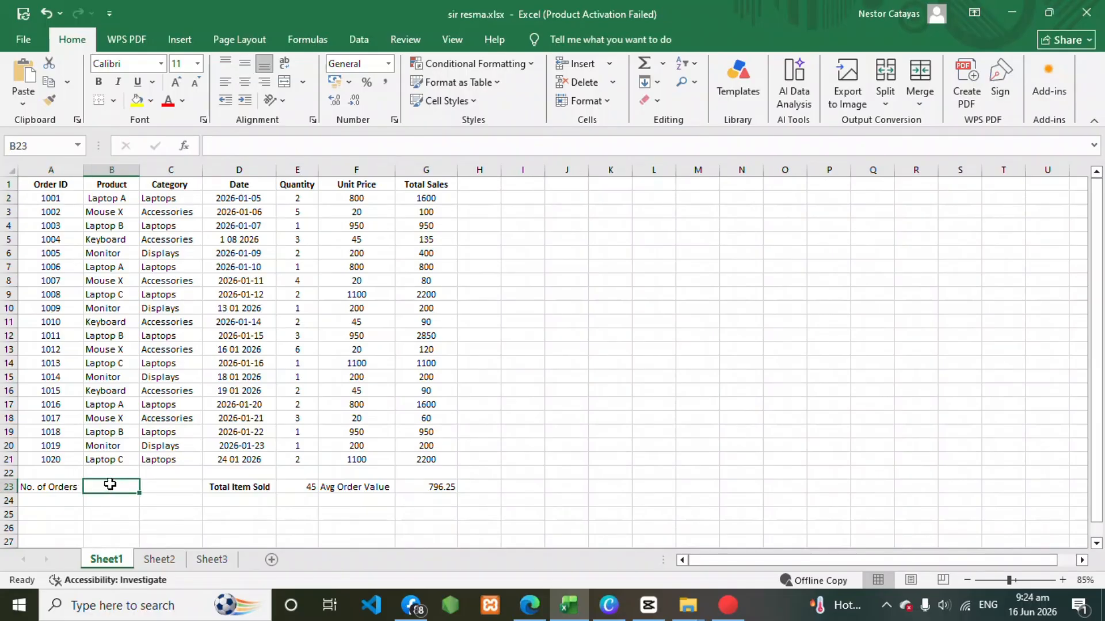
{"action": "type", "text": "=COUNTA(A2:A21)"}
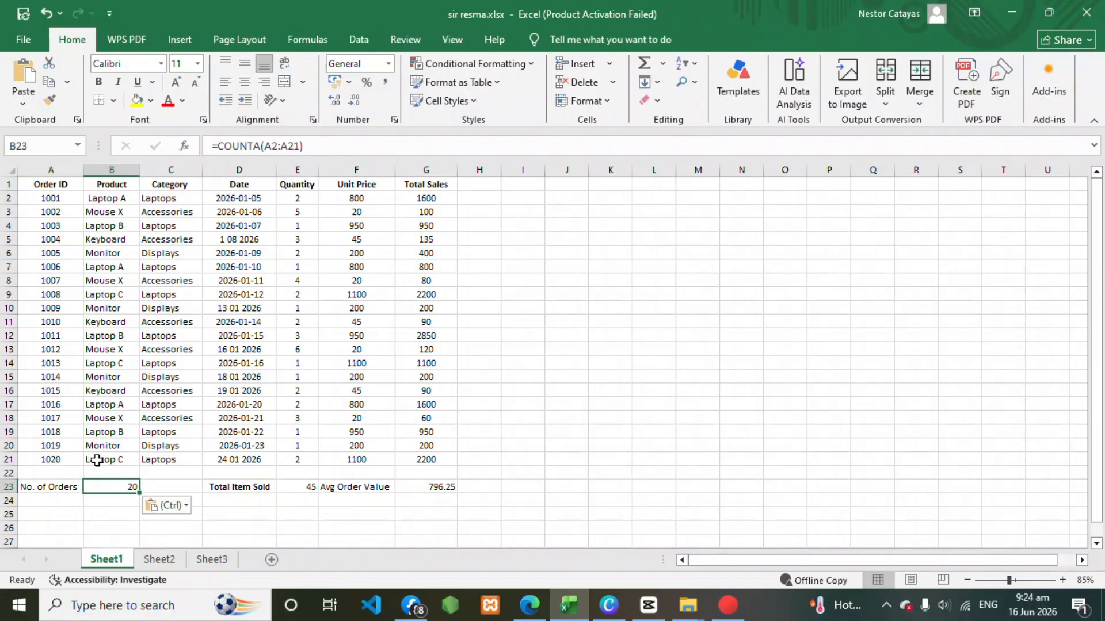
{"action": "double_click", "coordinate": [117, 488]}
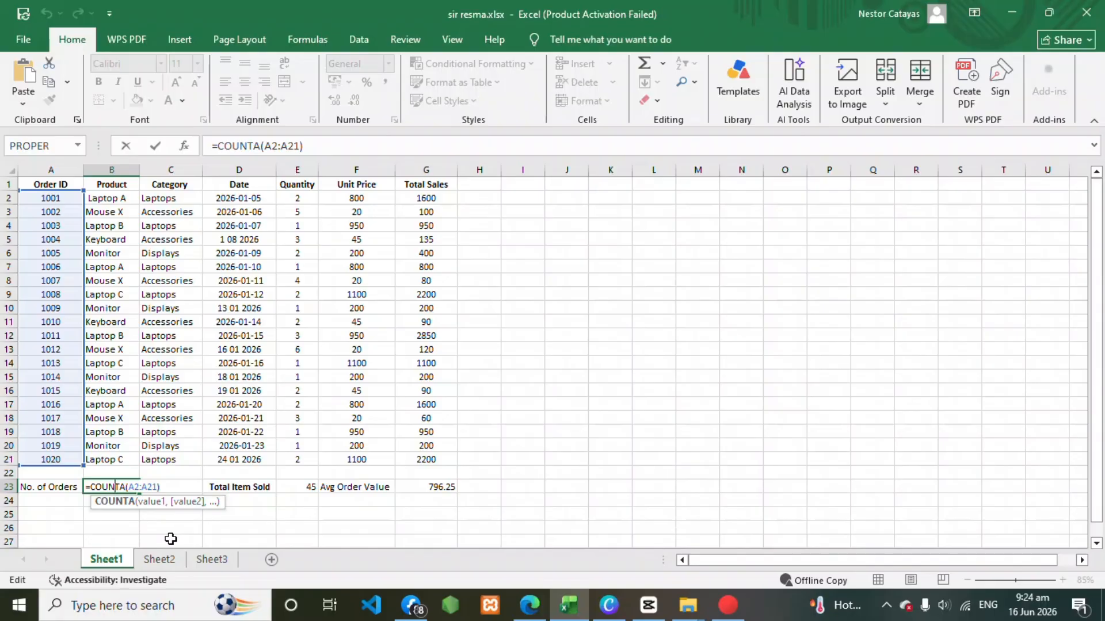
{"action": "left_click", "coordinate": [135, 527]}
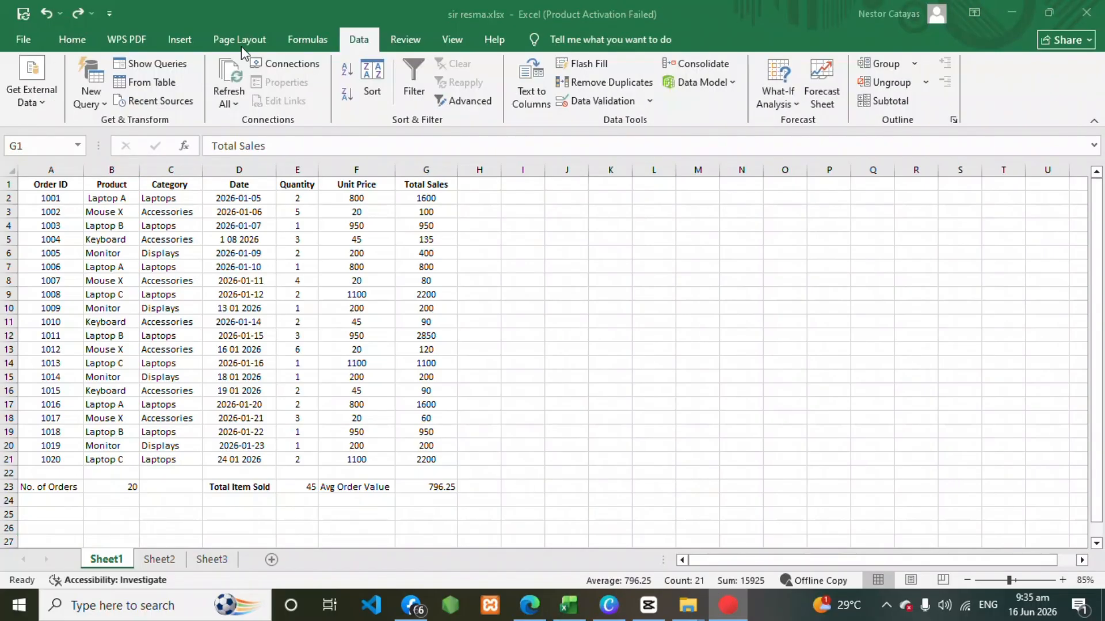
Apply a Greater Than conditional format to G1:G21 that marks values above 100 with green fill and dark green text.
{"action": "left_click", "coordinate": [653, 377]}
{"action": "left_click_drag", "start_coordinate": [426, 185], "coordinate": [436, 455]}
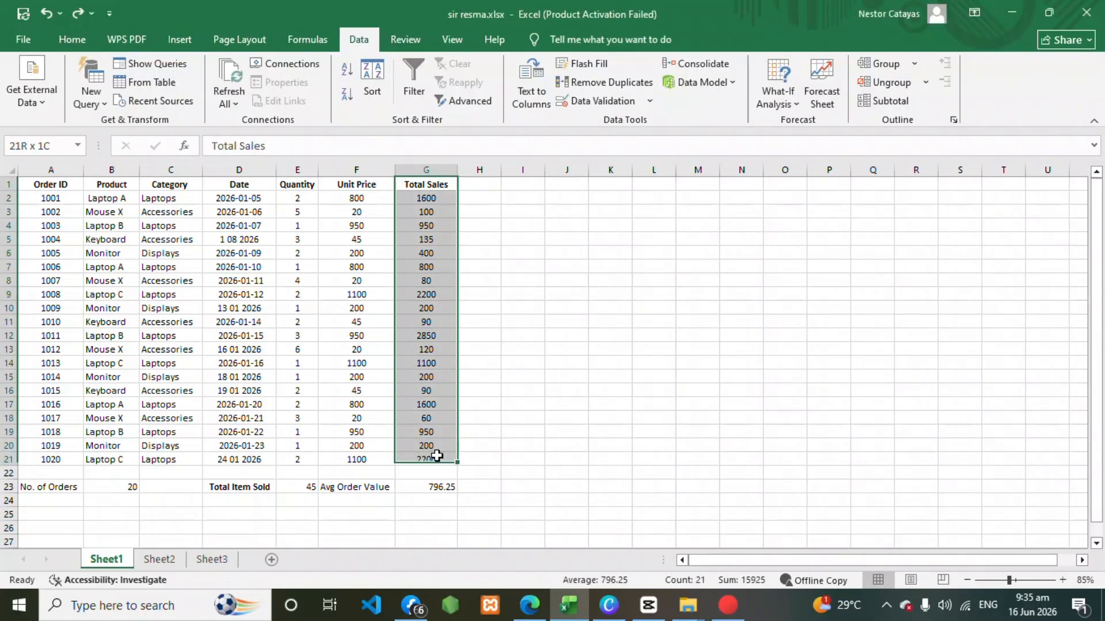
{"action": "left_click", "coordinate": [75, 42]}
{"action": "left_click", "coordinate": [471, 63]}
{"action": "mouse_move", "coordinate": [529, 92]}
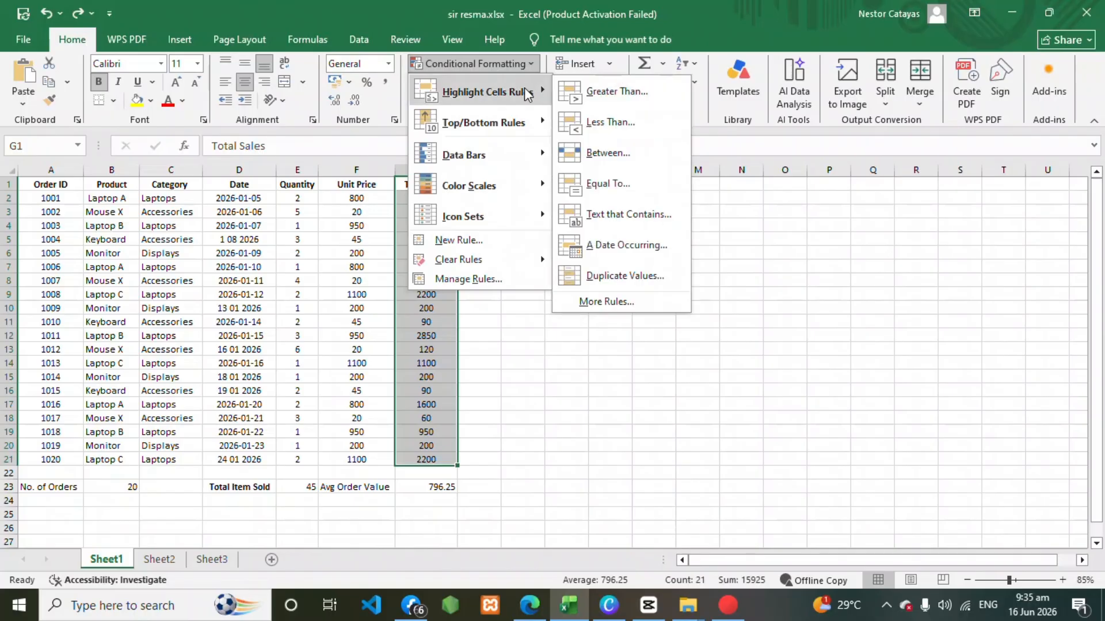
{"action": "left_click", "coordinate": [614, 93]}
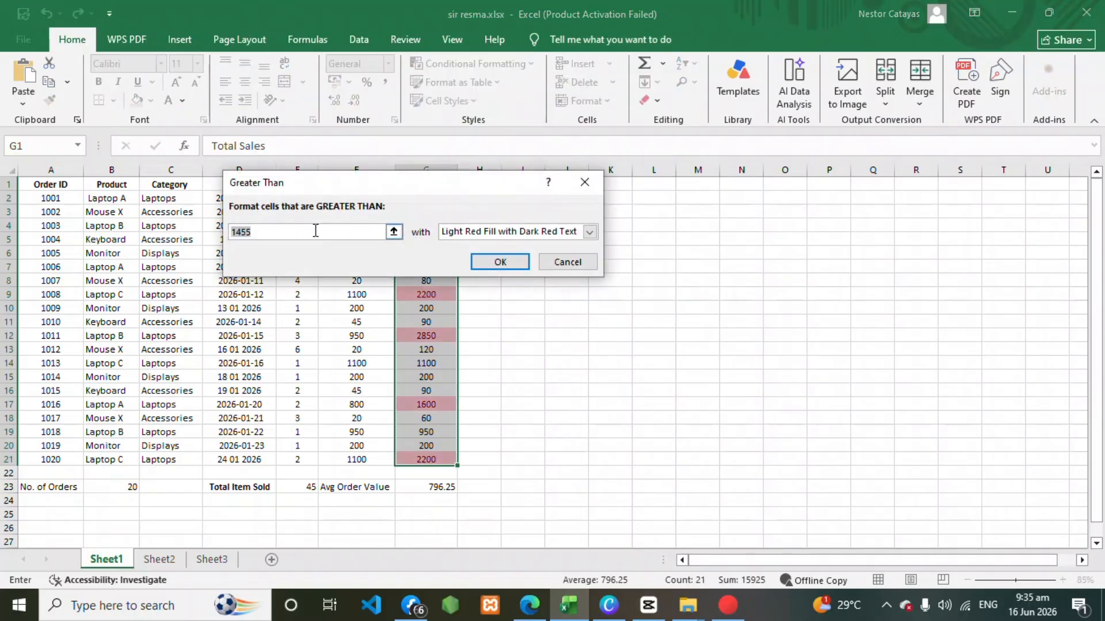
{"action": "type", "text": "100"}
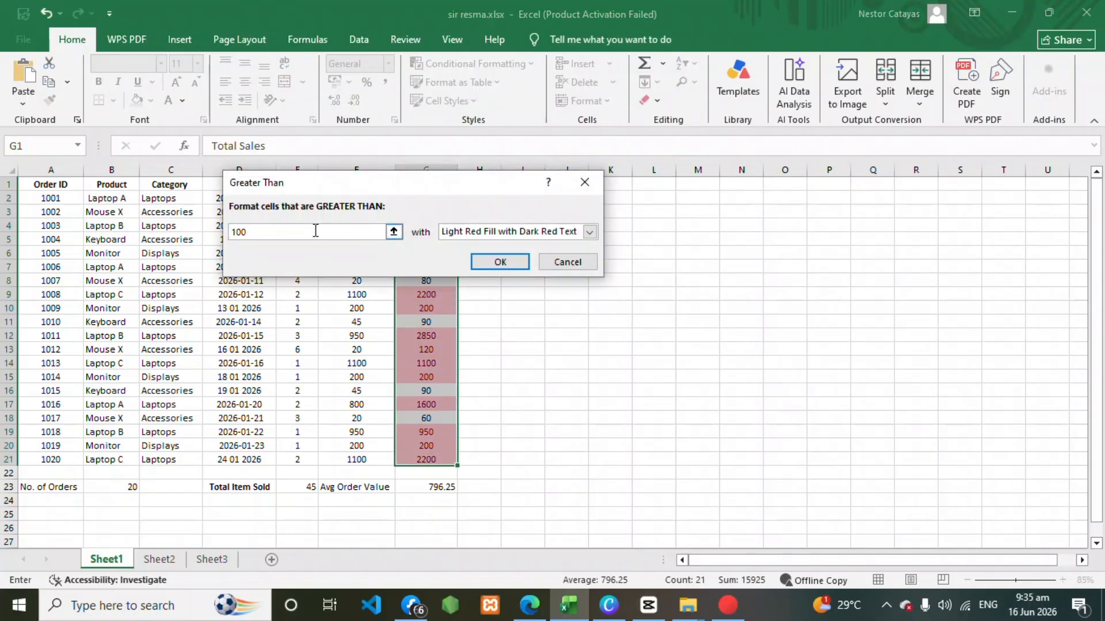
{"action": "left_click", "coordinate": [588, 232]}
{"action": "left_click", "coordinate": [478, 268]}
{"action": "key", "text": "Return"}
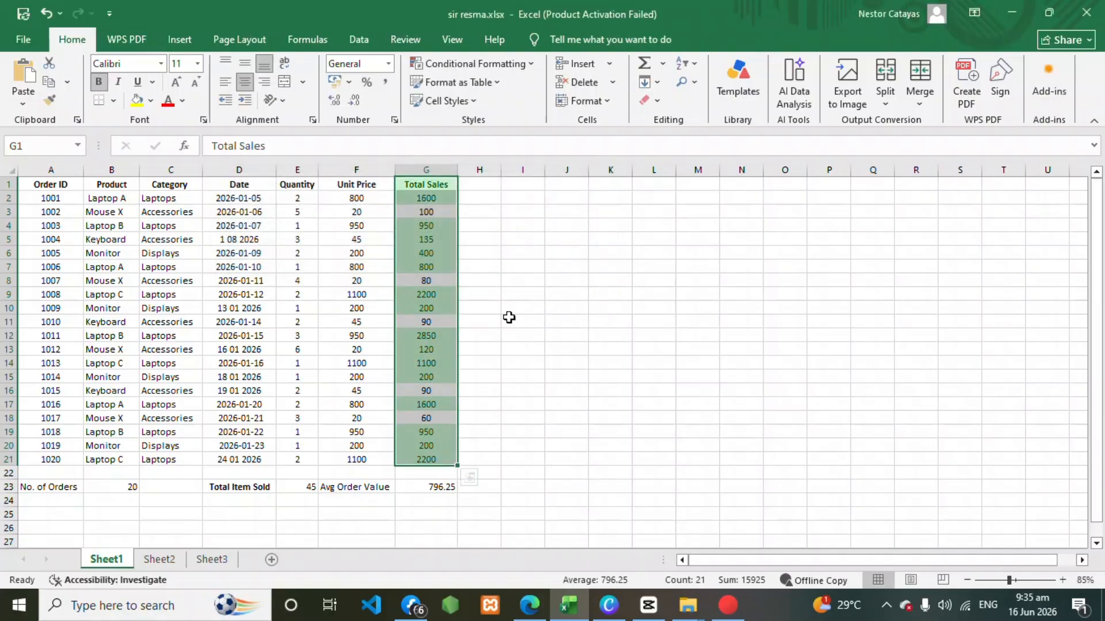
{"action": "left_click", "coordinate": [521, 362]}
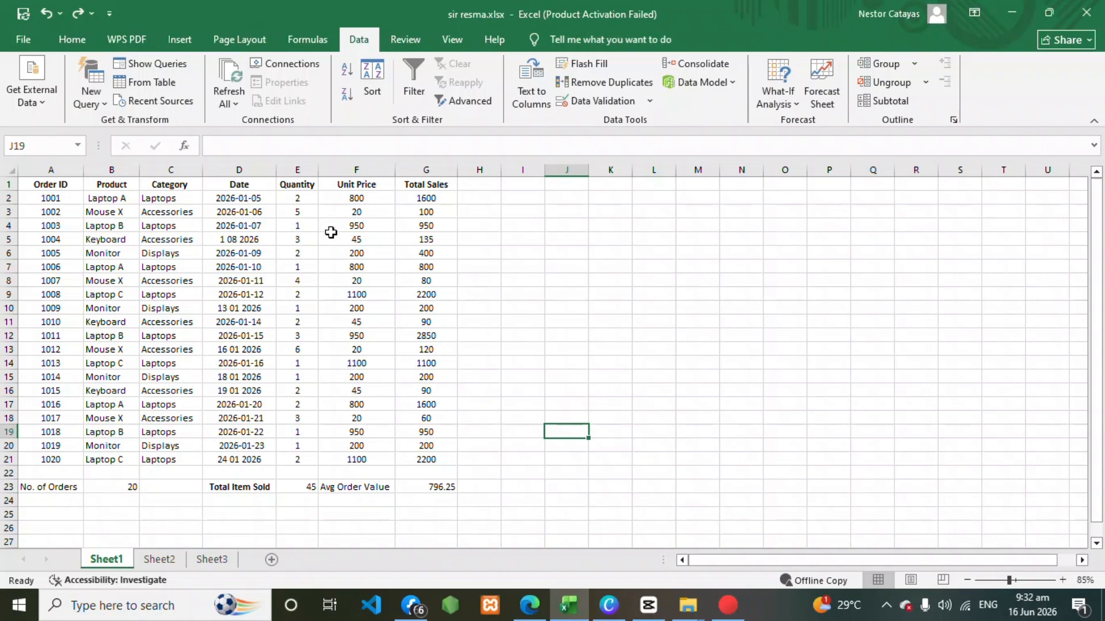
Turn on filtering for the header row A1:G1 of the sales order table.
{"action": "left_click", "coordinate": [40, 188]}
{"action": "left_click_drag", "start_coordinate": [40, 188], "coordinate": [446, 188]}
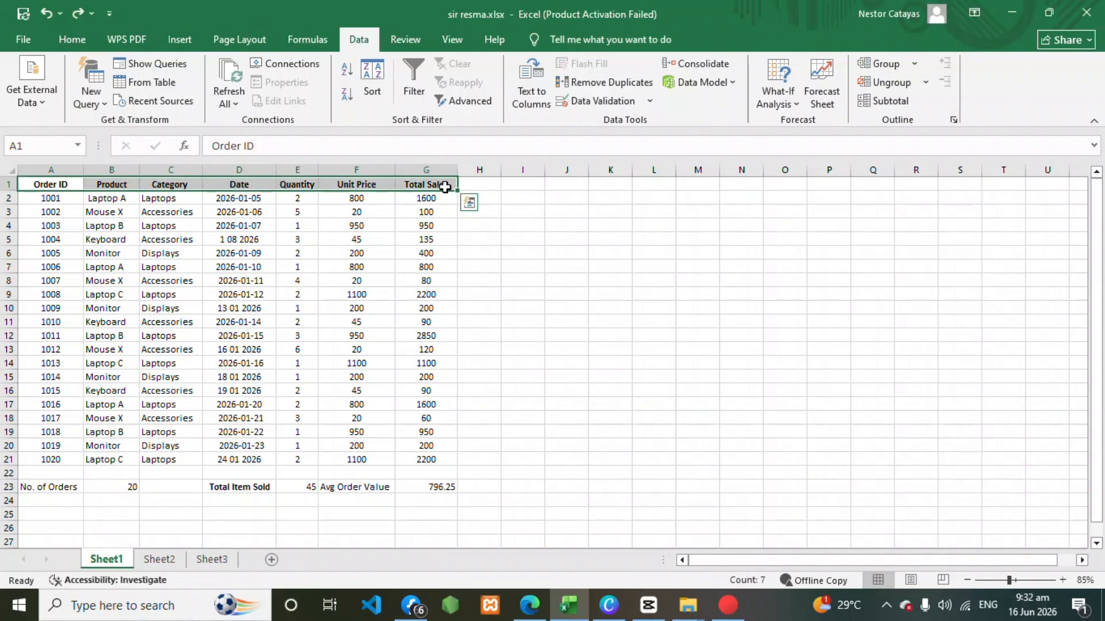
{"action": "left_click", "coordinate": [307, 39]}
{"action": "left_click", "coordinate": [359, 39]}
{"action": "left_click", "coordinate": [413, 91]}
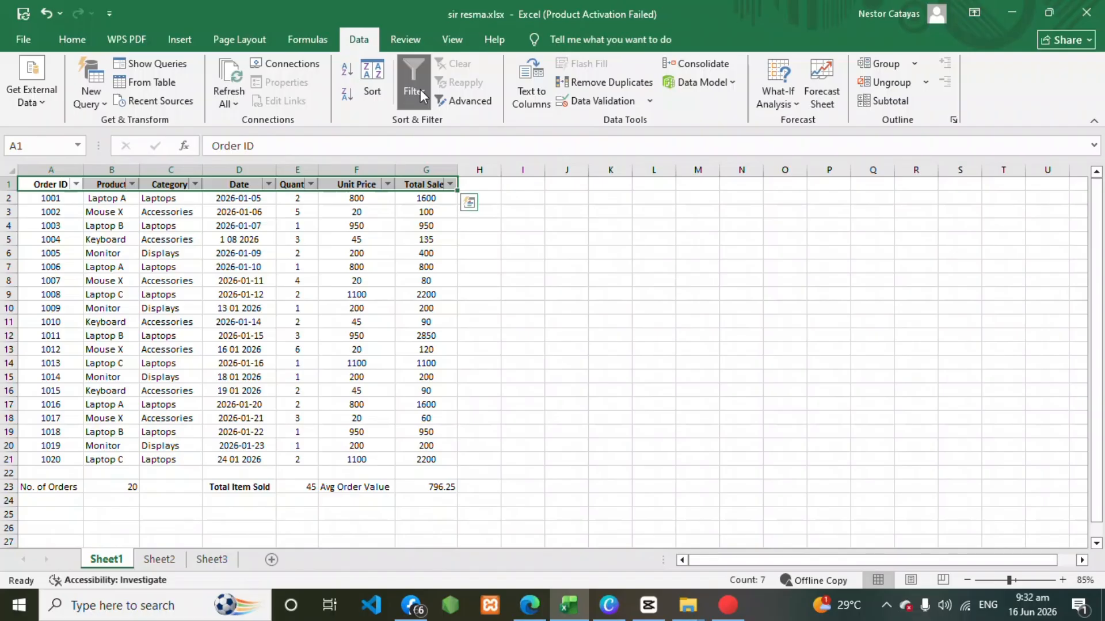
{"action": "left_click", "coordinate": [422, 94]}
{"action": "left_click", "coordinate": [422, 94]}
Filter the Category column to show only Laptops and sort Total Sales from largest to smallest.
{"action": "left_click", "coordinate": [76, 184]}
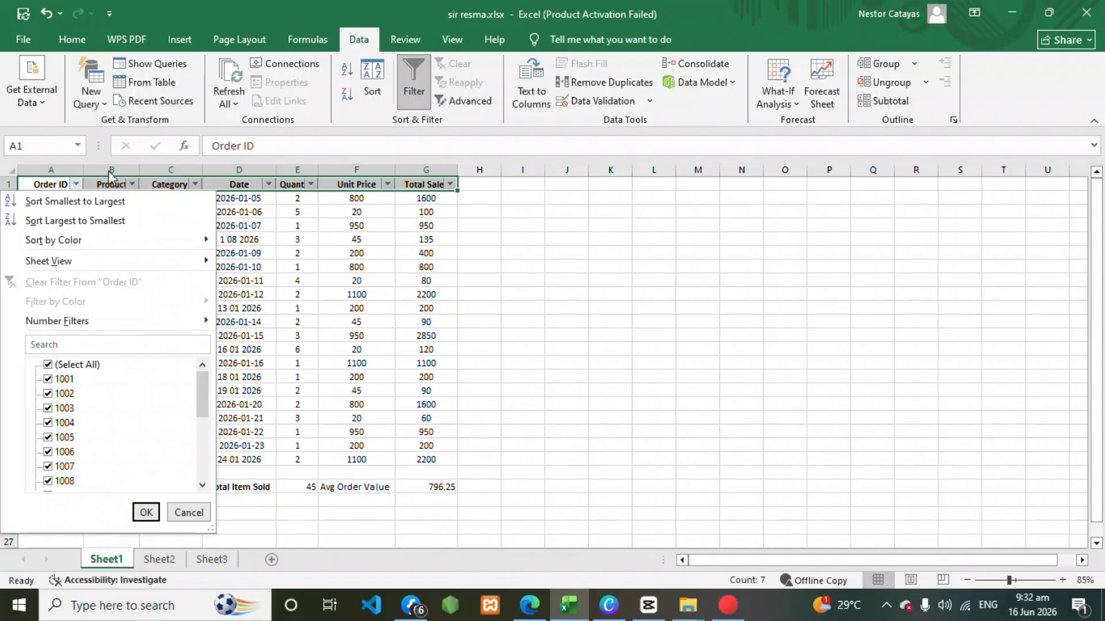
{"action": "left_click", "coordinate": [196, 186]}
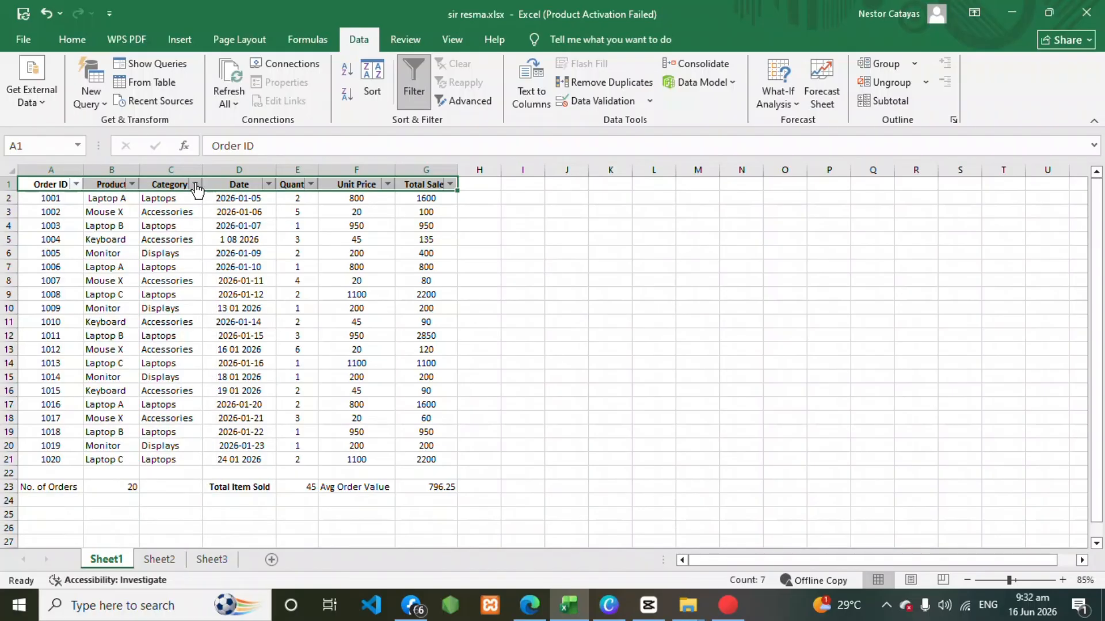
{"action": "left_click", "coordinate": [196, 185]}
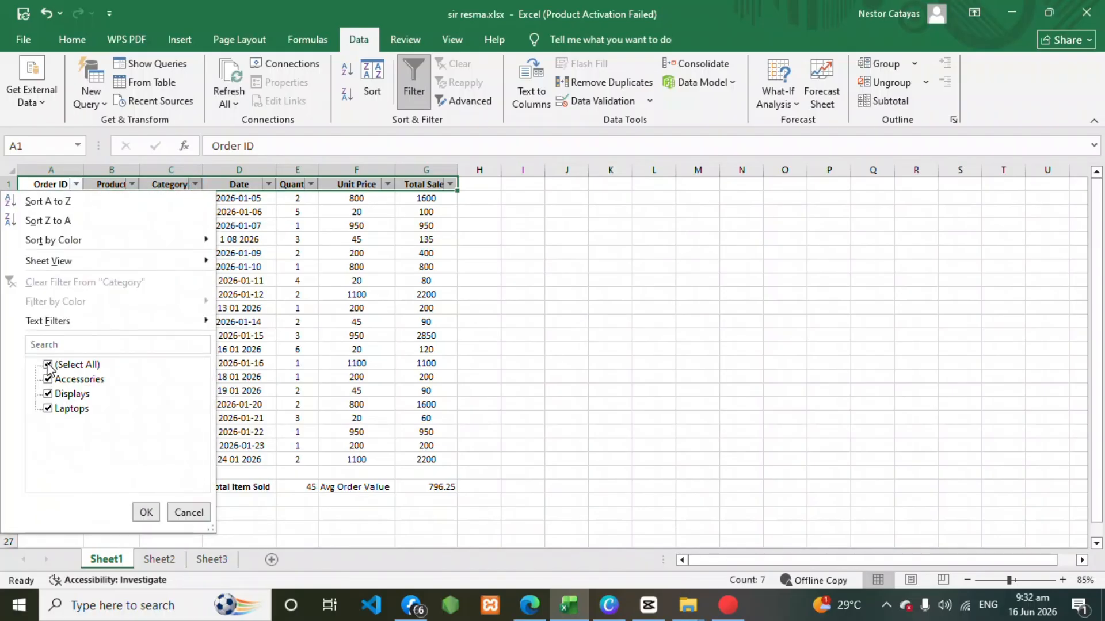
{"action": "left_click", "coordinate": [48, 395]}
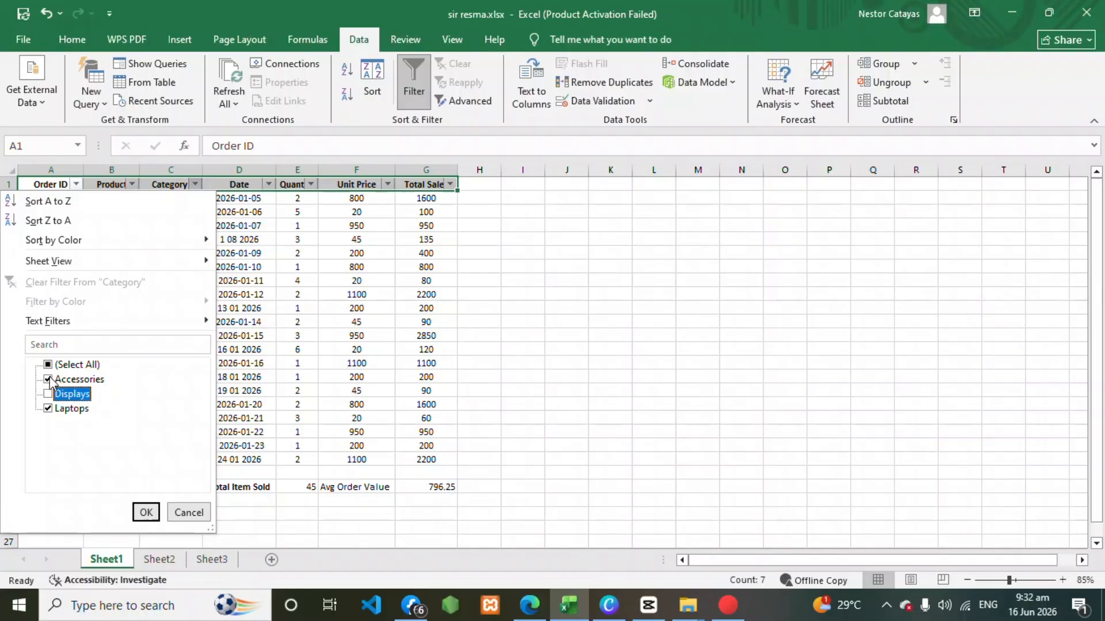
{"action": "left_click", "coordinate": [49, 380]}
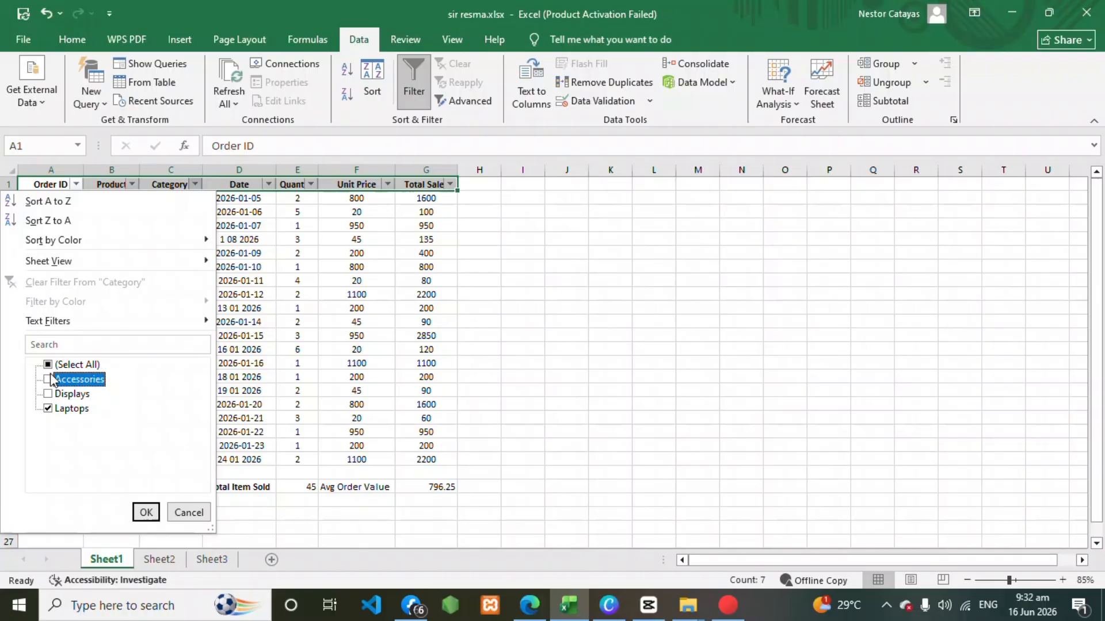
{"action": "left_click", "coordinate": [146, 512]}
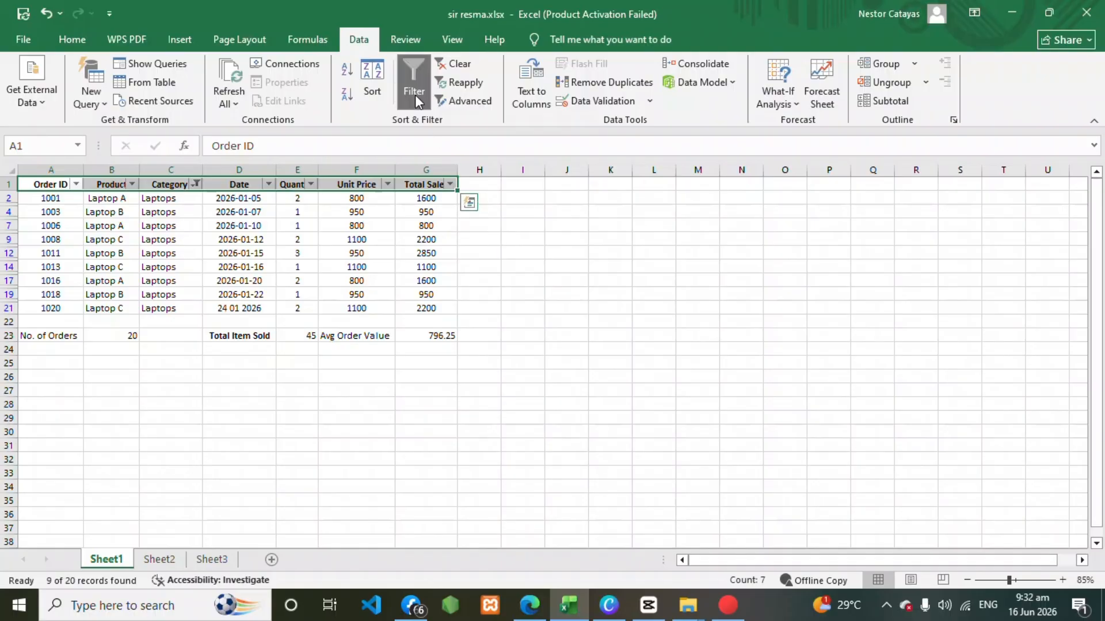
{"action": "left_click", "coordinate": [450, 185]}
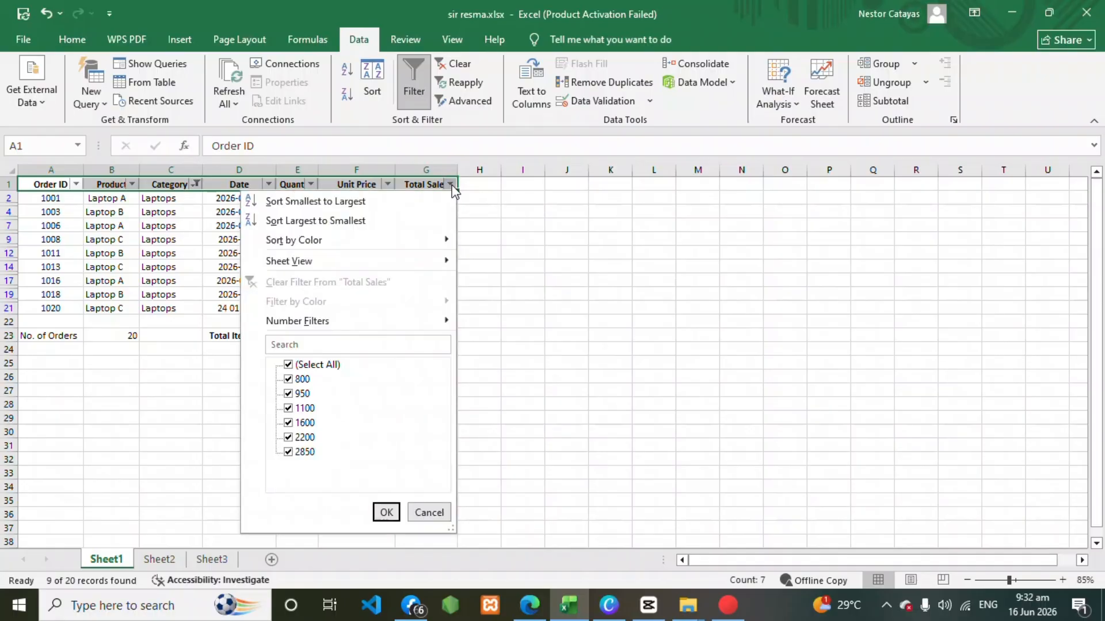
{"action": "left_click", "coordinate": [348, 225]}
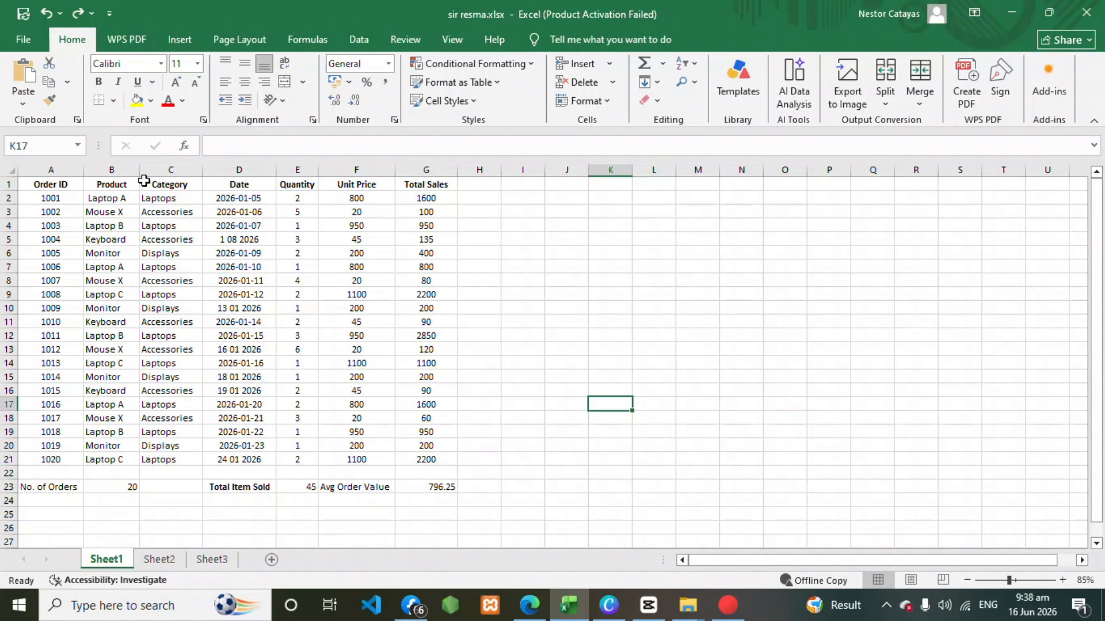
Insert a Clustered Column chart of Total Sales by Category from the ranges C1:C21 and G1:G21.
{"action": "left_click_drag", "start_coordinate": [144, 180], "coordinate": [188, 458]}
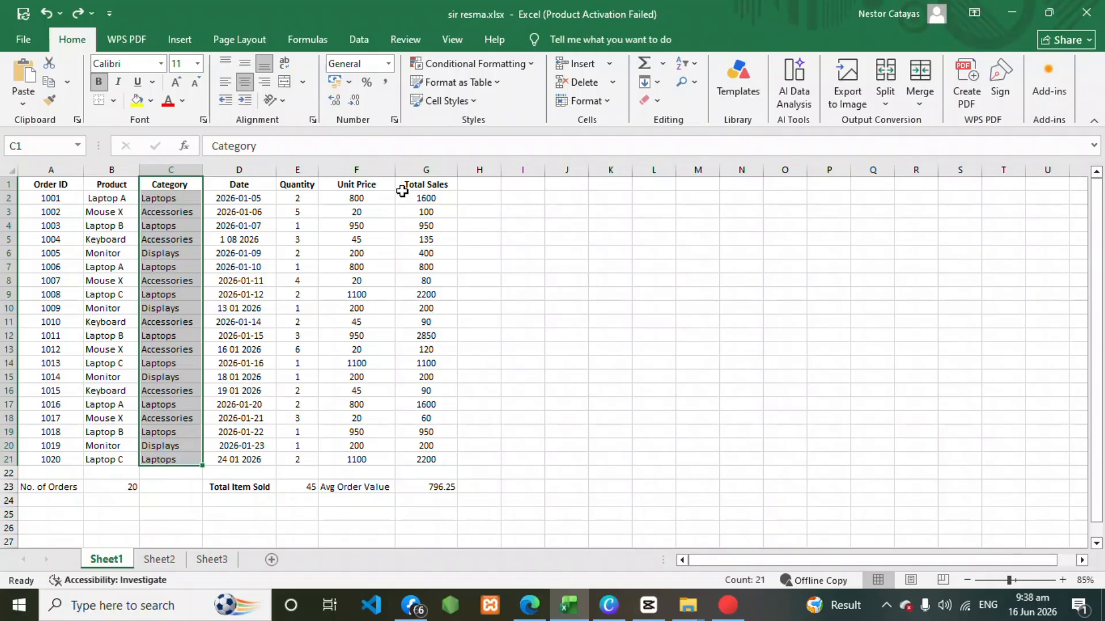
{"action": "left_click_drag", "start_coordinate": [401, 190], "coordinate": [436, 460]}
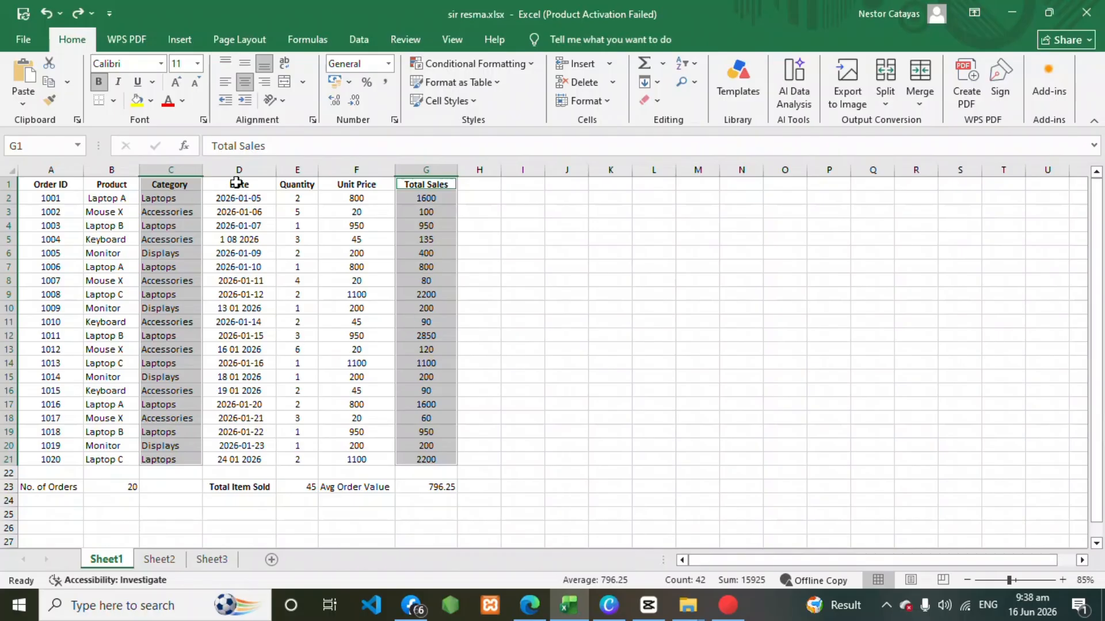
{"action": "left_click", "coordinate": [180, 33]}
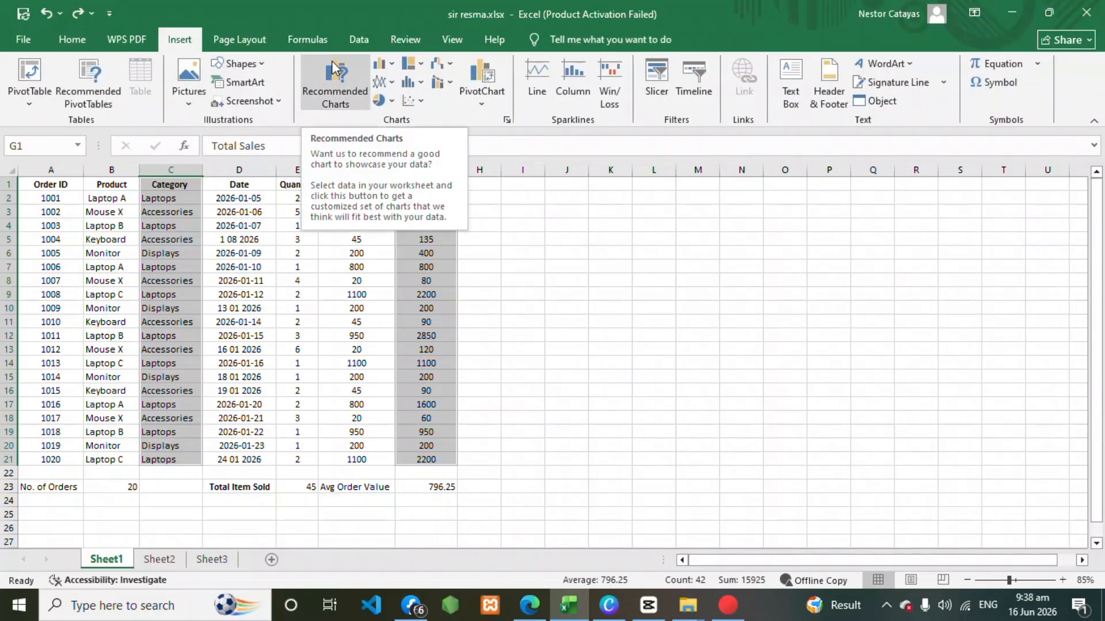
{"action": "left_click", "coordinate": [333, 92]}
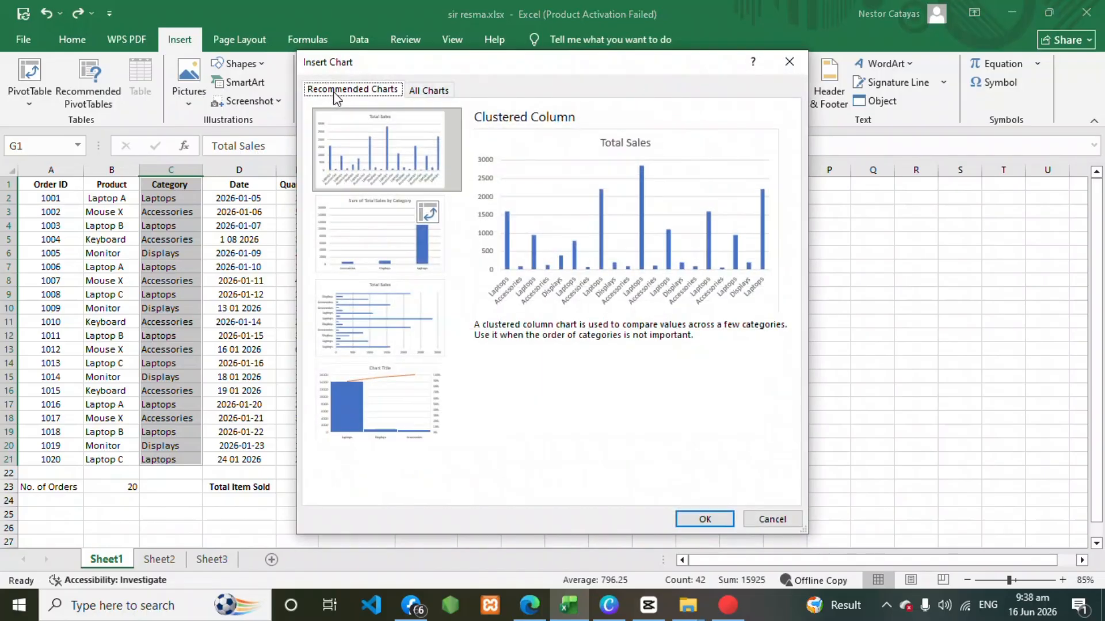
{"action": "left_click", "coordinate": [443, 95]}
{"action": "left_click", "coordinate": [501, 131]}
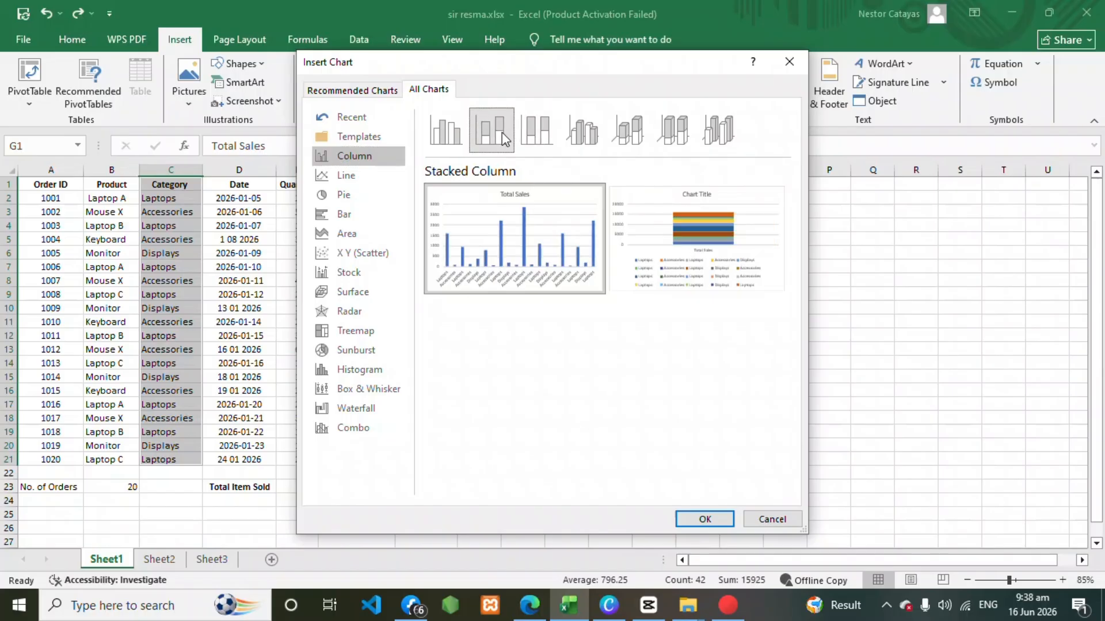
{"action": "left_click", "coordinate": [538, 138]}
{"action": "left_click", "coordinate": [577, 136]}
{"action": "left_click", "coordinate": [631, 138]}
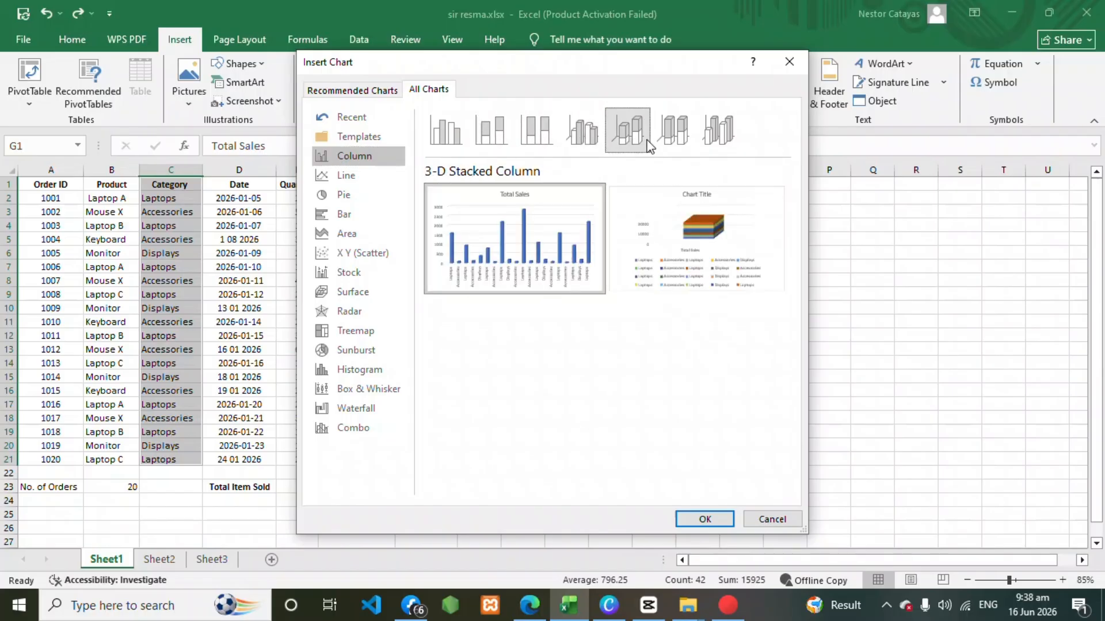
{"action": "left_click", "coordinate": [673, 138]}
{"action": "left_click", "coordinate": [728, 137]}
{"action": "left_click", "coordinate": [458, 132]}
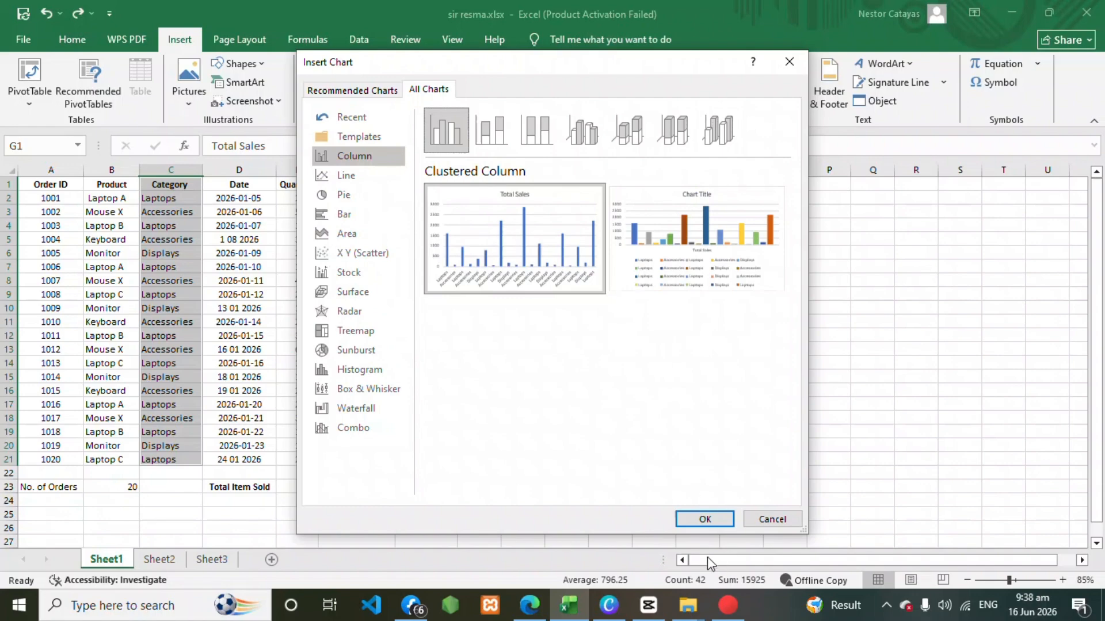
{"action": "left_click", "coordinate": [703, 518]}
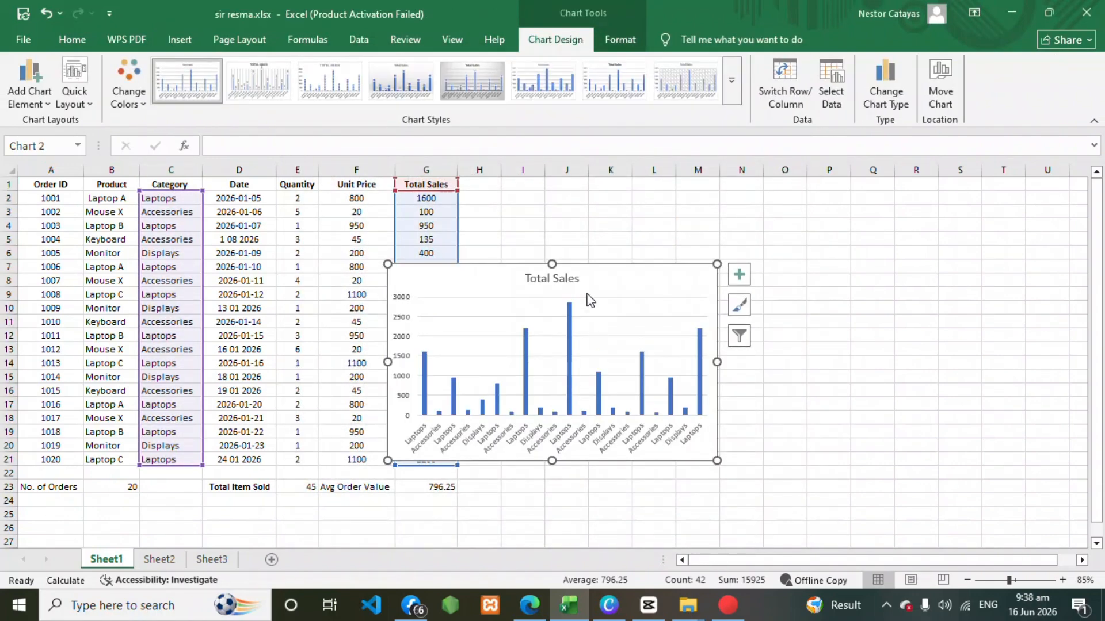
Move the Total Sales chart beside the table and enlarge it to span about columns H to R, rows 1 to 21.
{"action": "left_click_drag", "start_coordinate": [641, 262], "coordinate": [689, 250]}
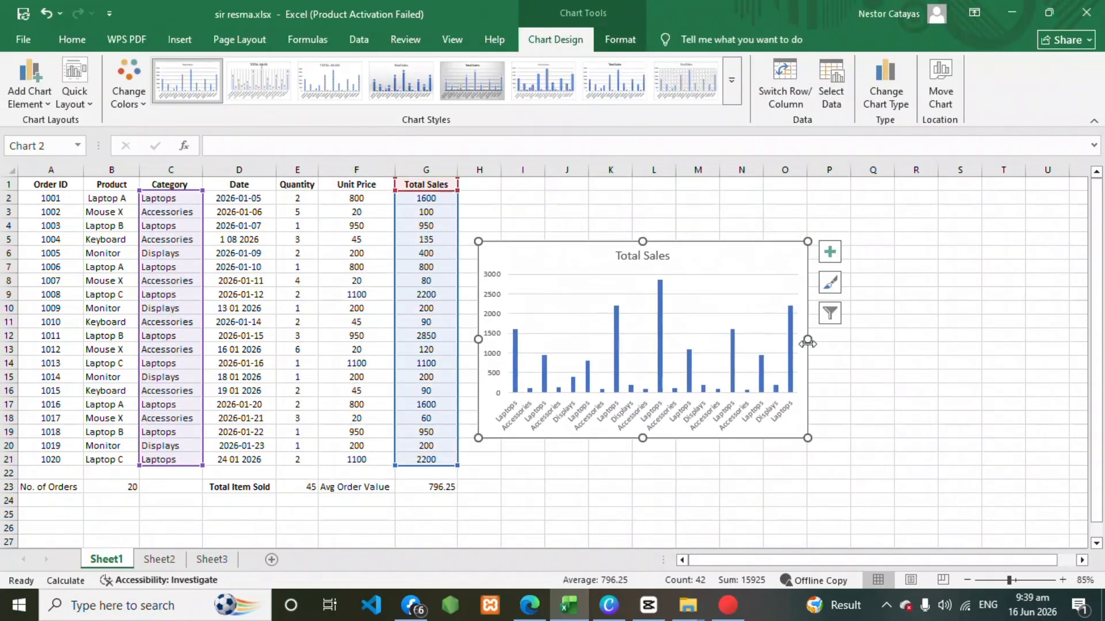
{"action": "left_click_drag", "start_coordinate": [807, 339], "coordinate": [940, 345]}
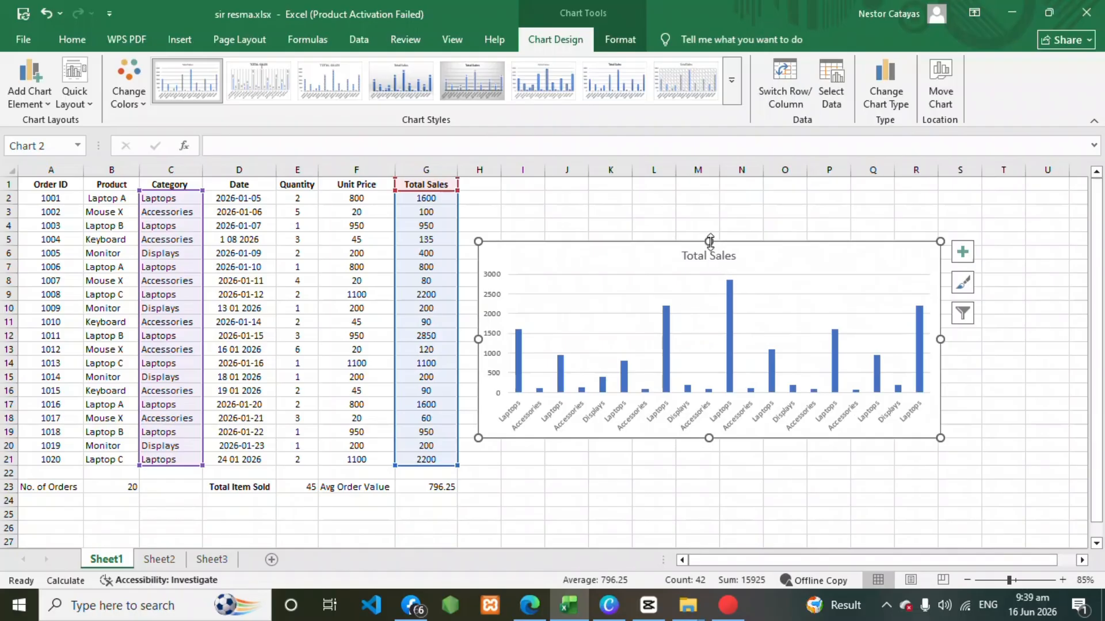
{"action": "left_click_drag", "start_coordinate": [708, 242], "coordinate": [706, 183]}
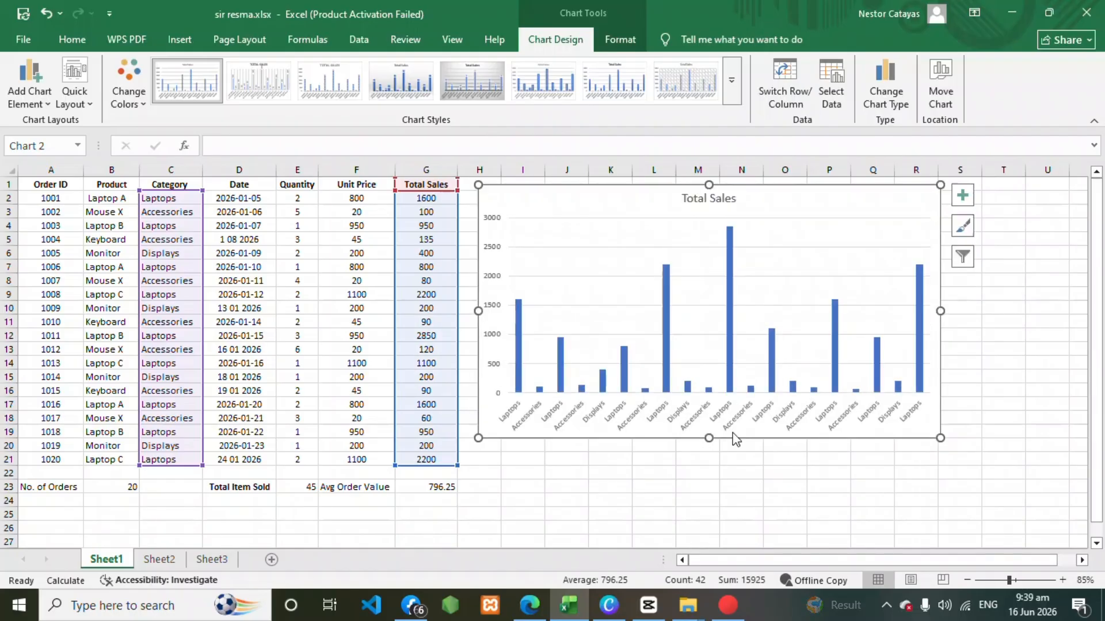
{"action": "left_click_drag", "start_coordinate": [707, 439], "coordinate": [705, 460]}
{"action": "left_click", "coordinate": [745, 513]}
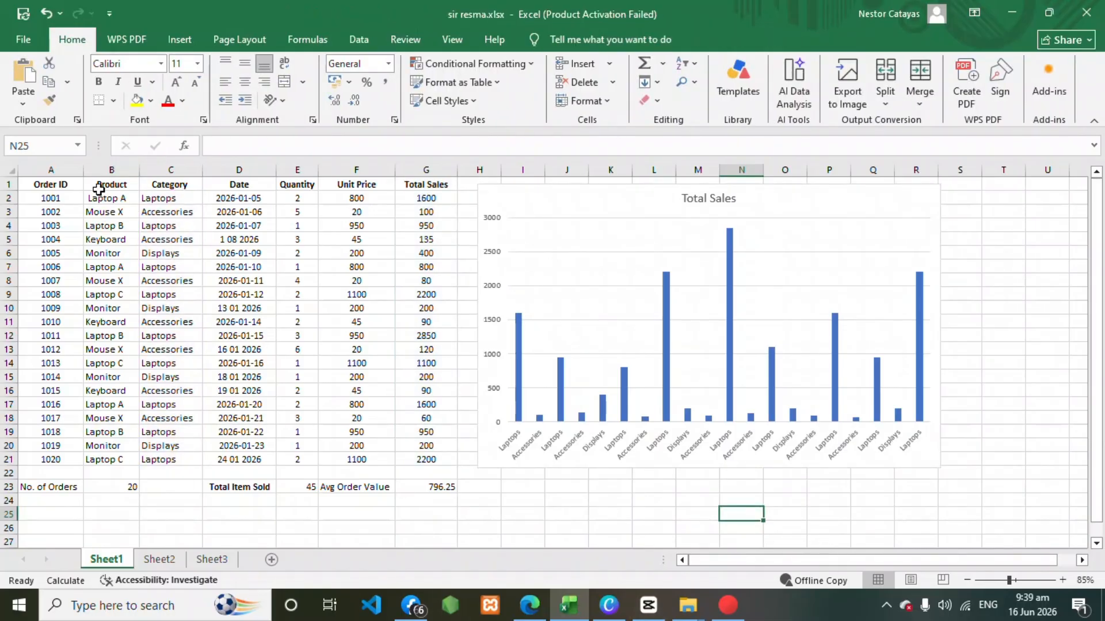
Select the Product range B1:B21 together with the Total Sales range G1:G21.
{"action": "left_click_drag", "start_coordinate": [93, 183], "coordinate": [123, 458]}
{"action": "left_click_drag", "start_coordinate": [405, 184], "coordinate": [449, 461]}
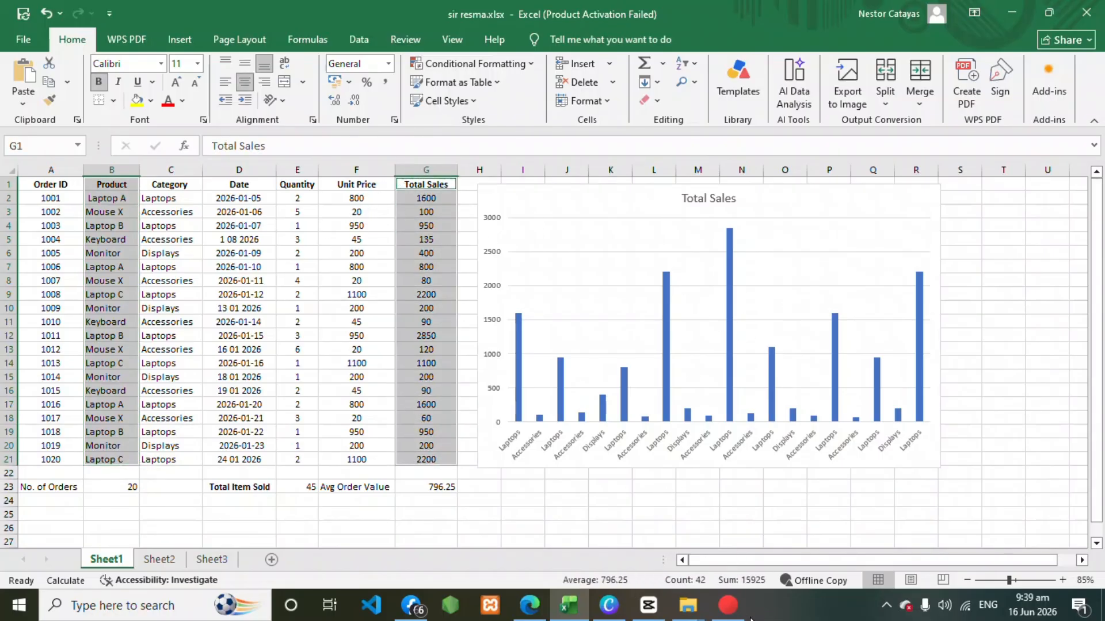